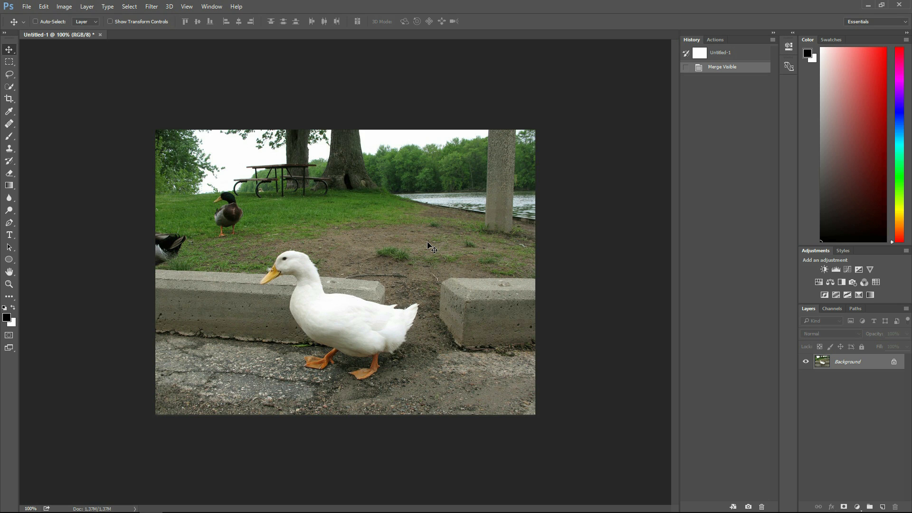
# Step: Resize the image to 1200 pixels wide with its proportions kept
pyautogui.press('ctrl')
pyautogui.press('ctrl')
pyautogui.hotkey('ctrl', 'alt', 'i')
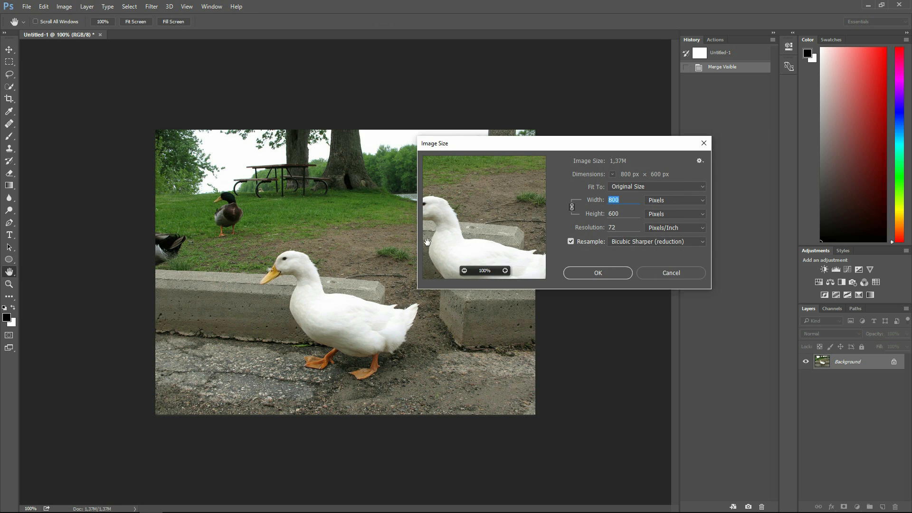
pyautogui.write('1200')
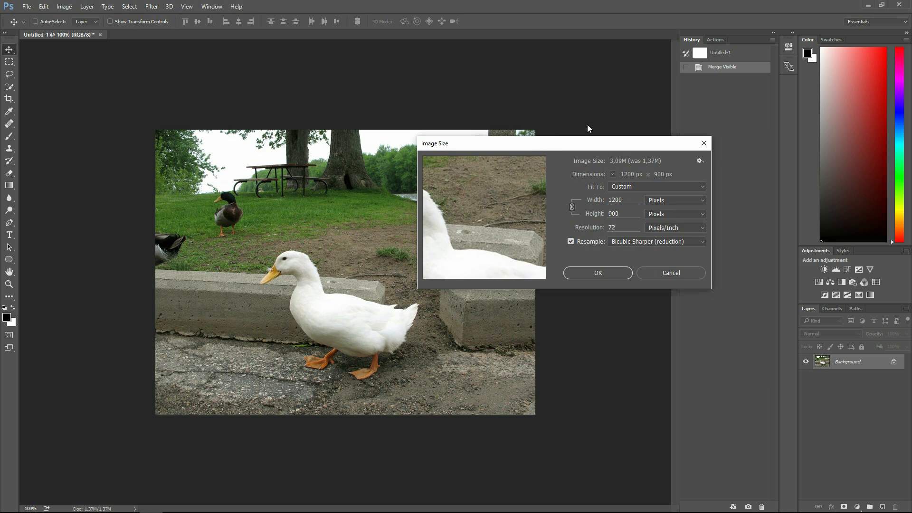
pyautogui.press('Return')
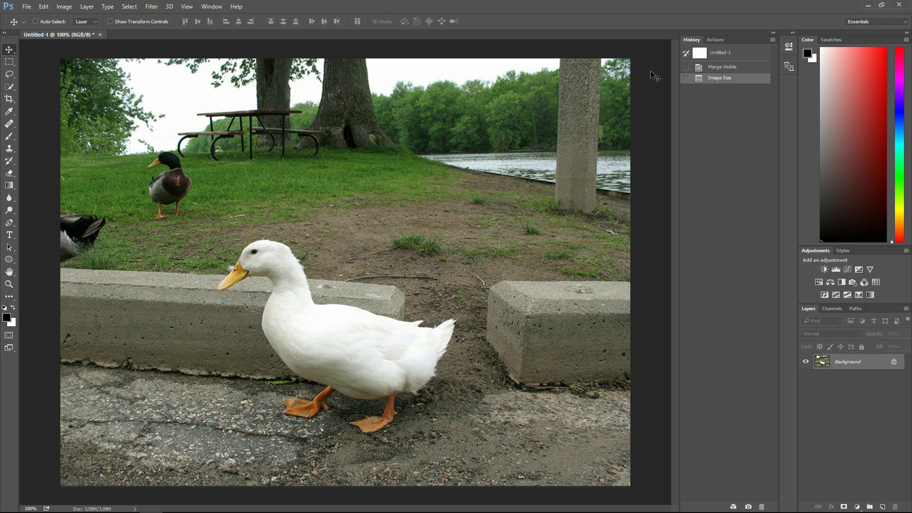
# Step: Convert the background into a regular layer, then enlarge it to about 173% and shift it so the white duck fills the canvas
pyautogui.doubleClick(871, 364)
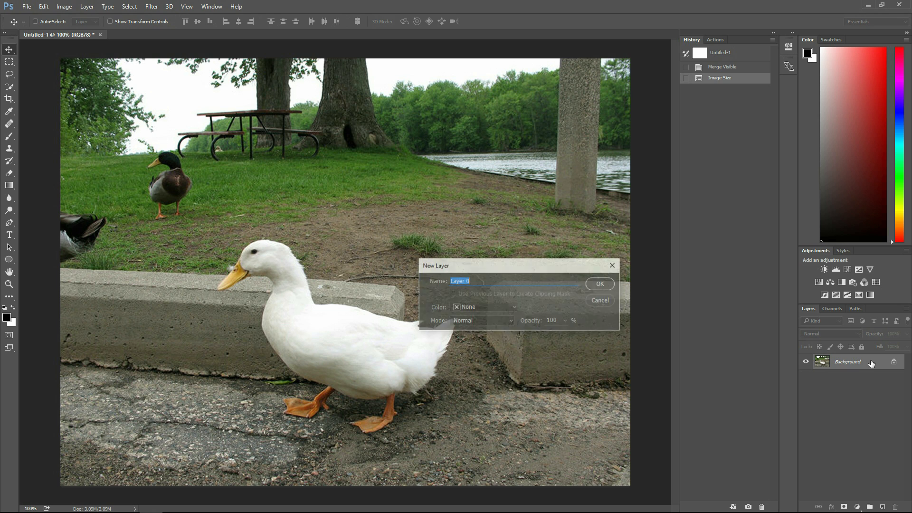
pyautogui.click(609, 284)
pyautogui.hotkey('ctrl', 't')
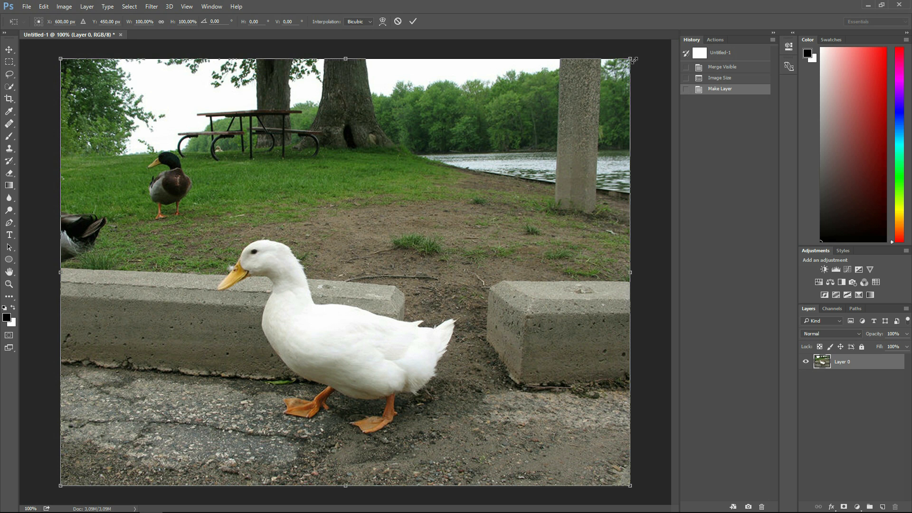
pyautogui.moveTo(630, 58); pyautogui.dragTo(904, 5)
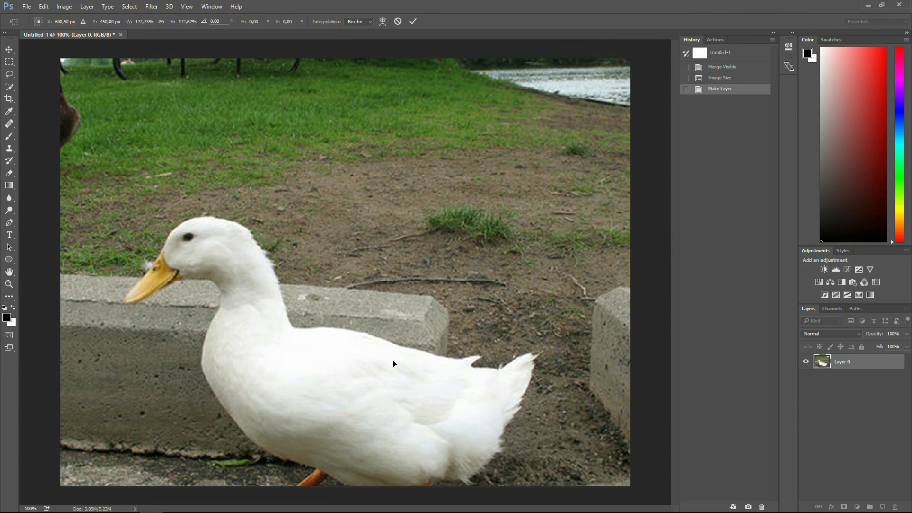
pyautogui.moveTo(373, 393); pyautogui.dragTo(390, 291)
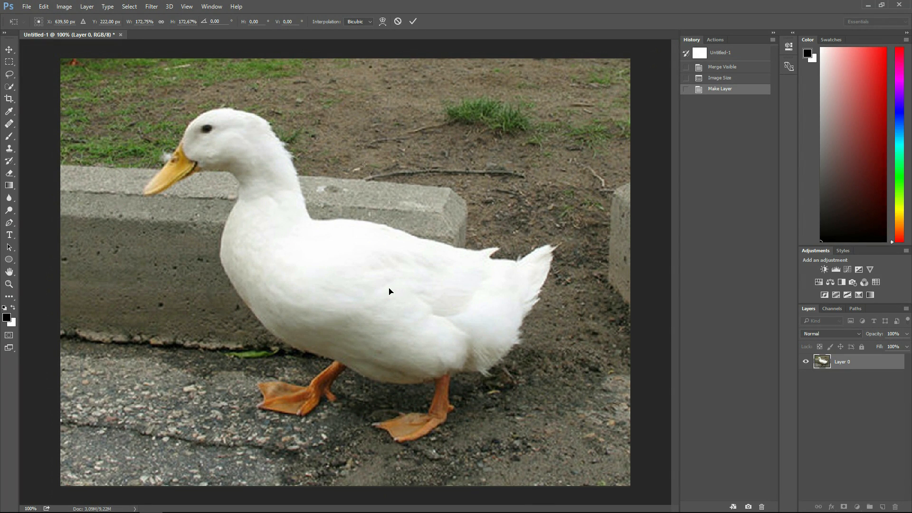
pyautogui.press('Return')
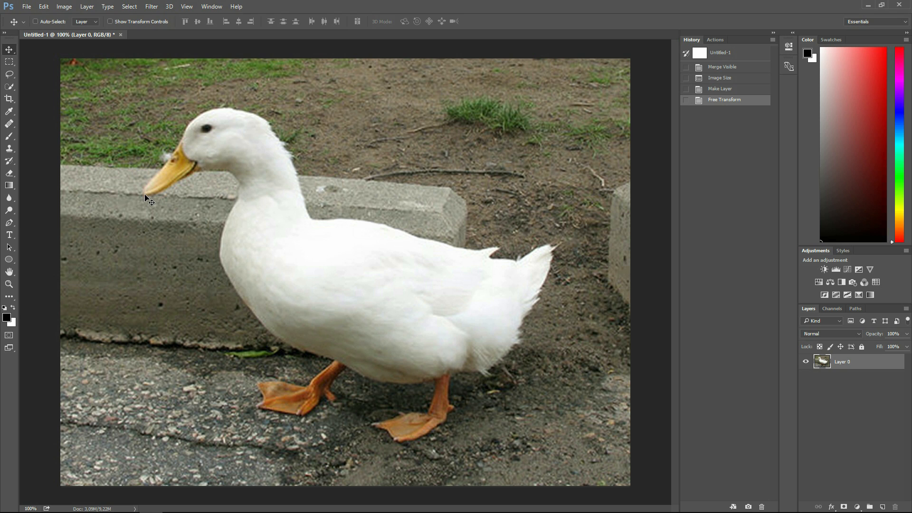
# Step: Activate the Pen tool and set it to draw in Shape mode
pyautogui.press('p')
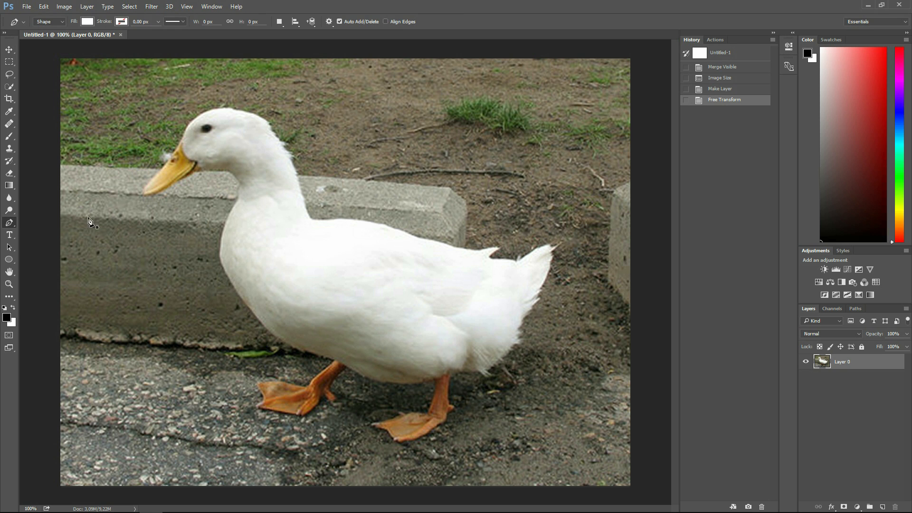
pyautogui.click(10, 224)
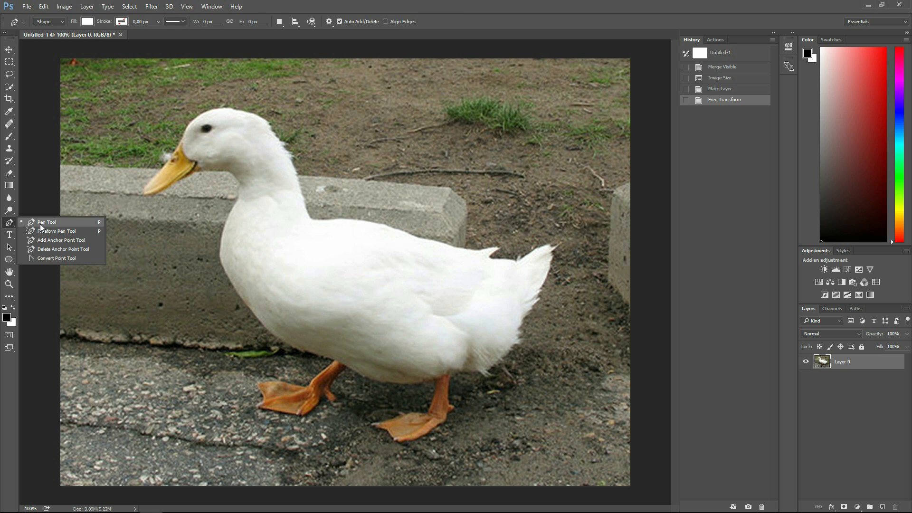
pyautogui.click(68, 223)
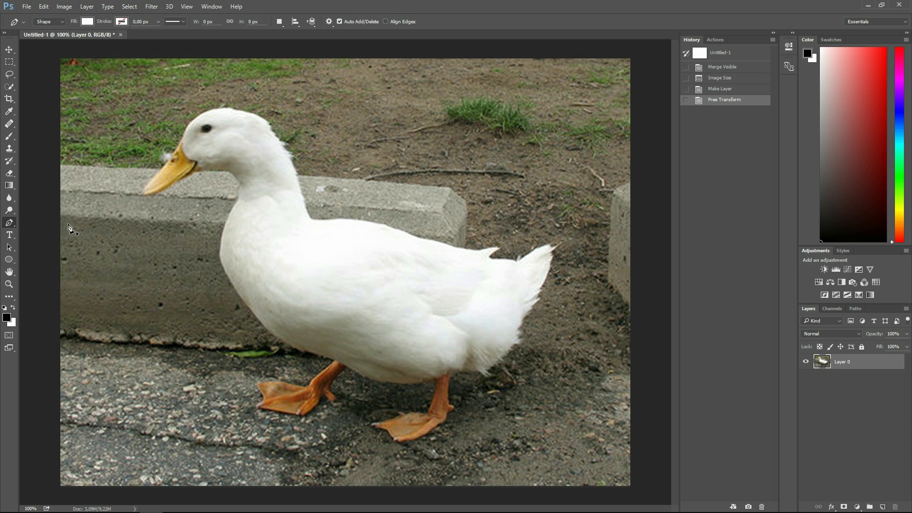
pyautogui.click(64, 24)
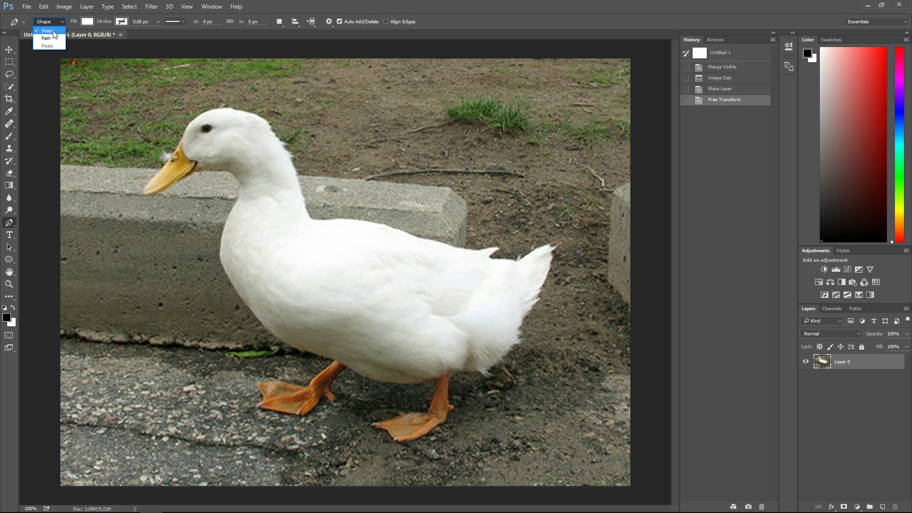
pyautogui.click(47, 31)
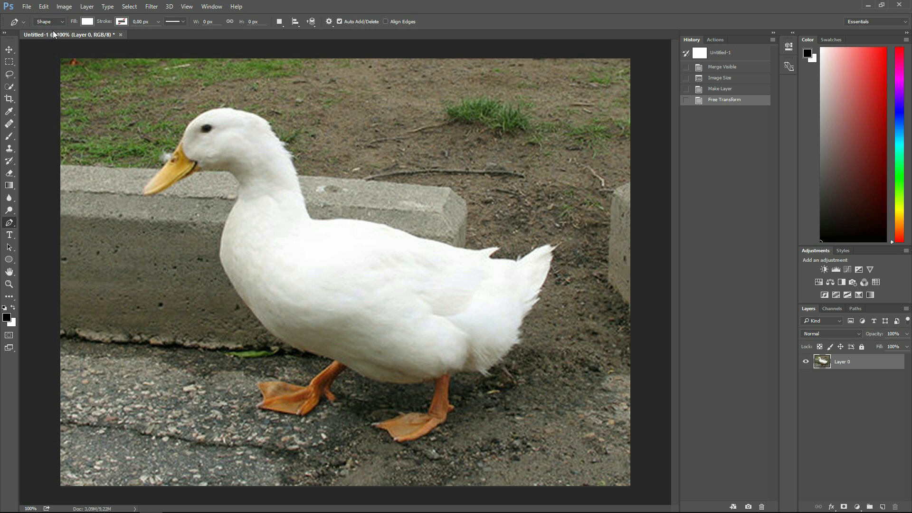
# Step: Set the pen shape's fill to solid black and keep its stroke at none
pyautogui.click(87, 22)
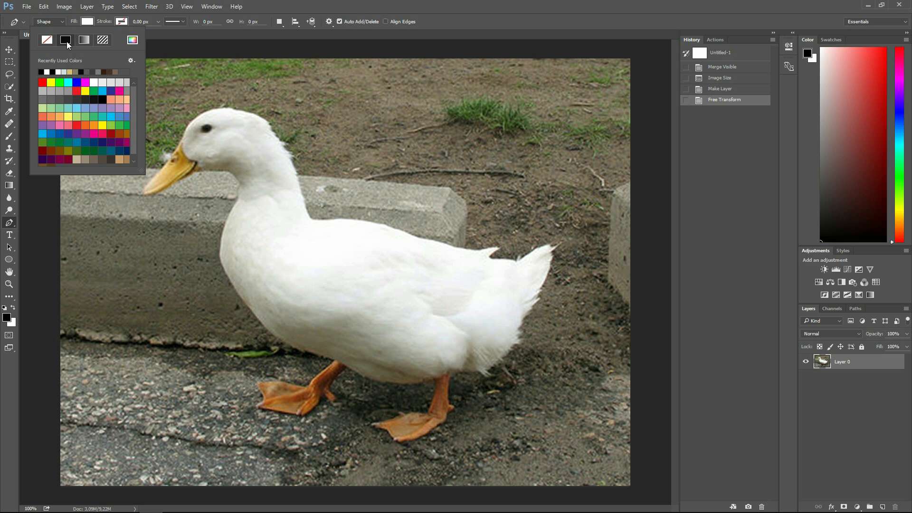
pyautogui.click(41, 72)
pyautogui.click(294, 7)
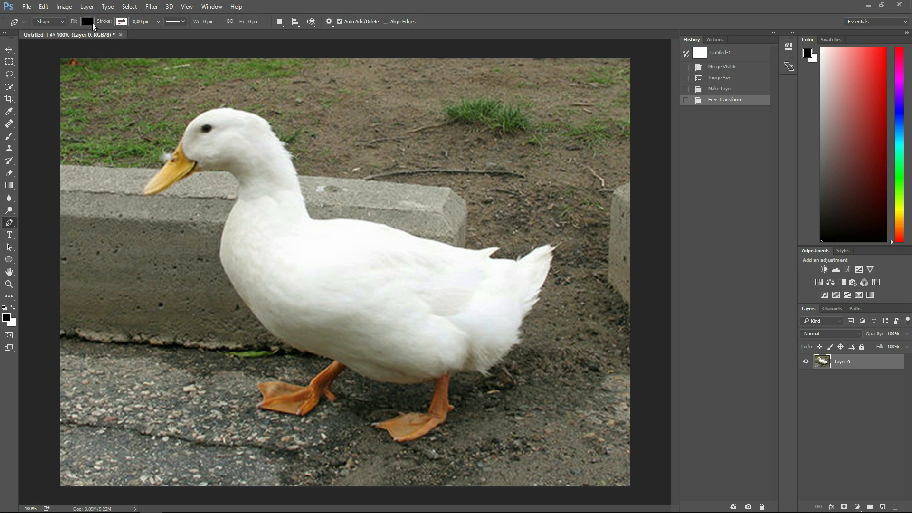
pyautogui.click(123, 22)
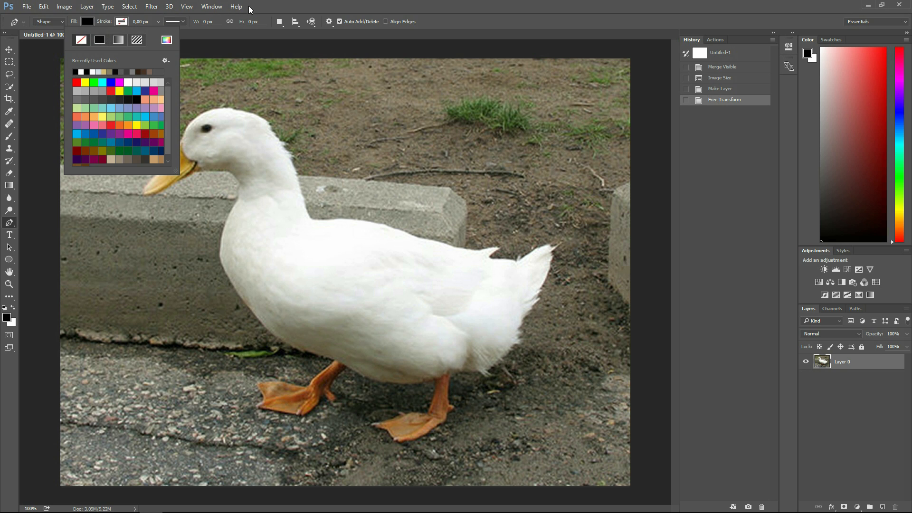
pyautogui.click(271, 10)
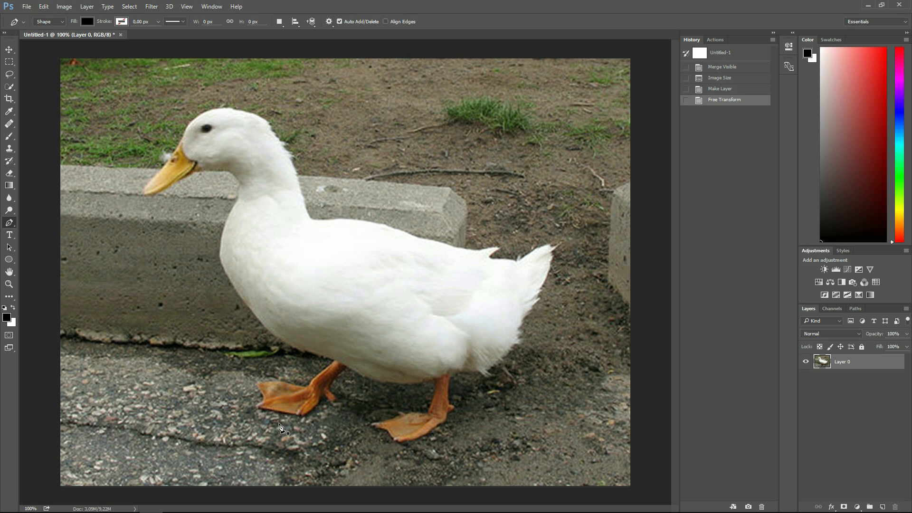
# Step: Place the first anchor point at the tip of the duck's beak and rename the new shape layer silhouette
pyautogui.click(144, 199)
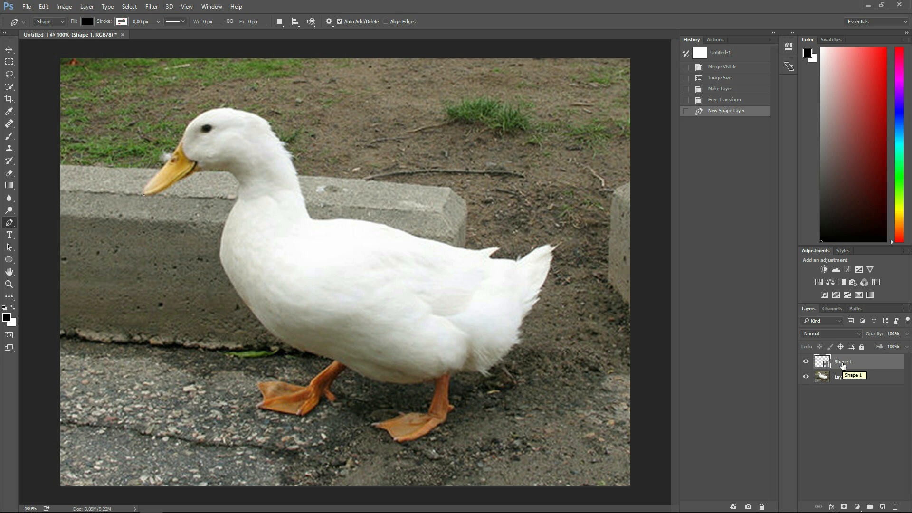
pyautogui.doubleClick(842, 363)
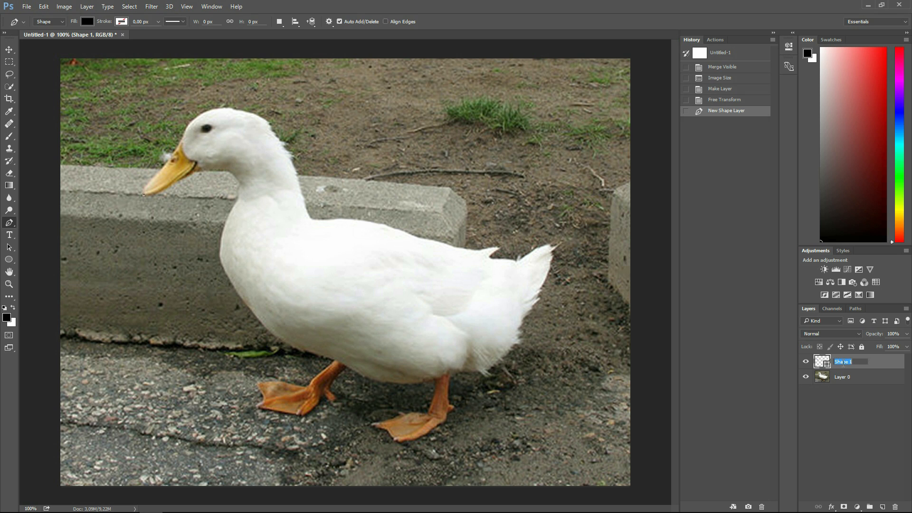
pyautogui.write('silhouette')
pyautogui.press('Return')
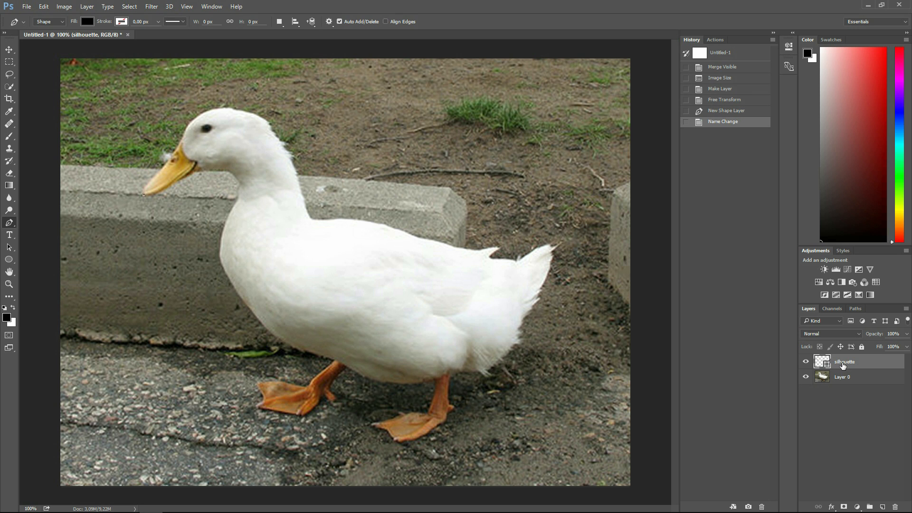
# Step: Set the silhouette layer's opacity to 50%
pyautogui.click(899, 332)
pyautogui.write('50')
pyautogui.press('Return')
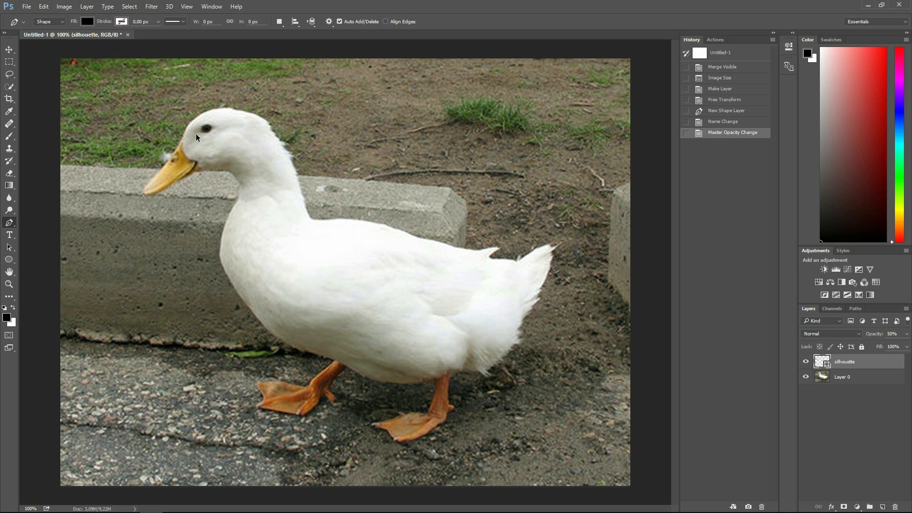
# Step: Trace the upper edge of the beak with curved anchor points from its tip up to the forehead
pyautogui.scroll(2, 171, 173)
pyautogui.scroll(2, 120, 199)
pyautogui.scroll(-2, 159, 182)
pyautogui.scroll(2, 157, 180)
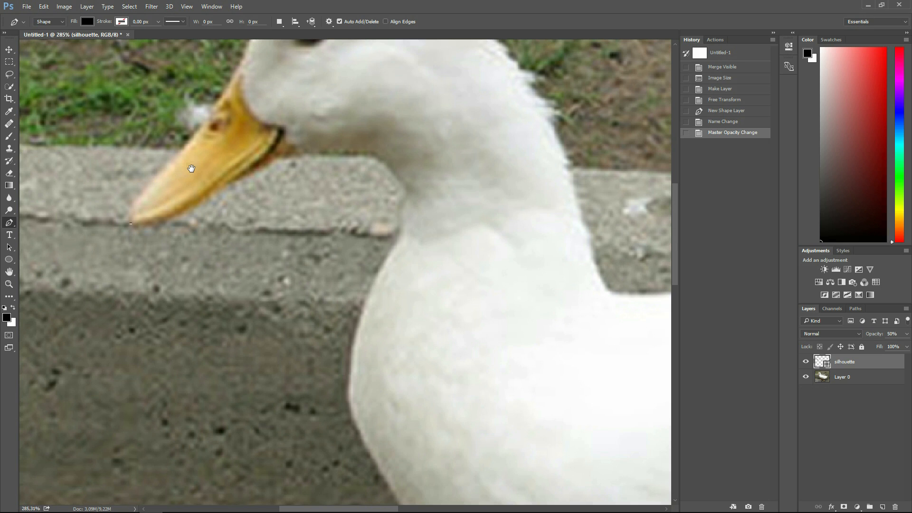
pyautogui.moveTo(194, 128); pyautogui.dragTo(170, 145)
pyautogui.moveTo(448, 167); pyautogui.dragTo(555, 204)
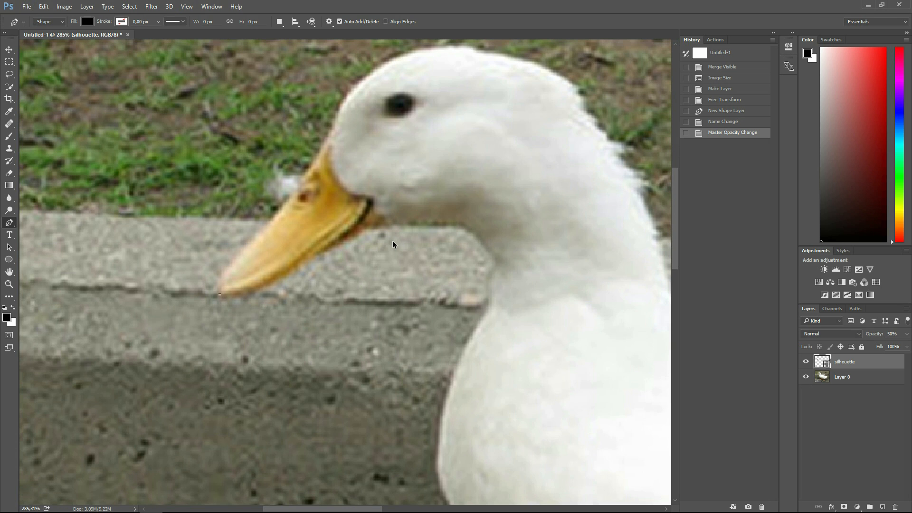
pyautogui.scroll(-5, 392, 240)
pyautogui.scroll(5, 392, 240)
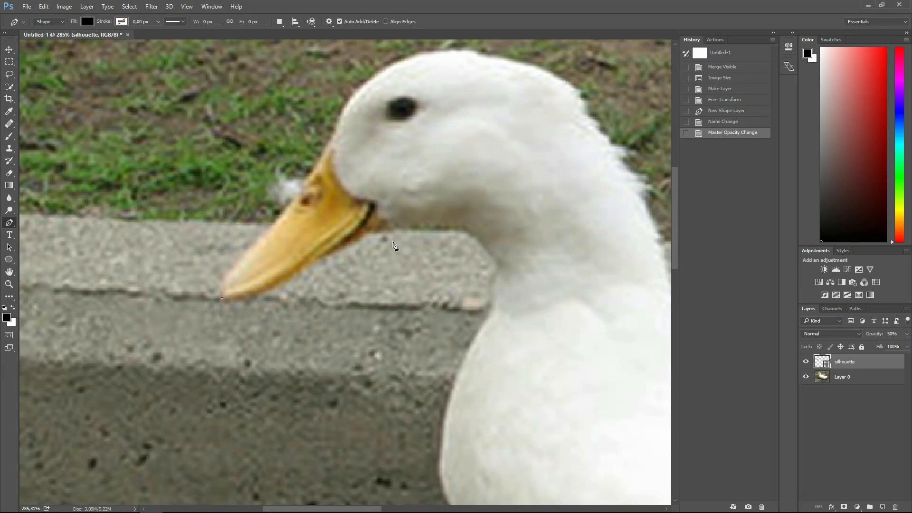
pyautogui.moveTo(370, 207); pyautogui.dragTo(415, 253)
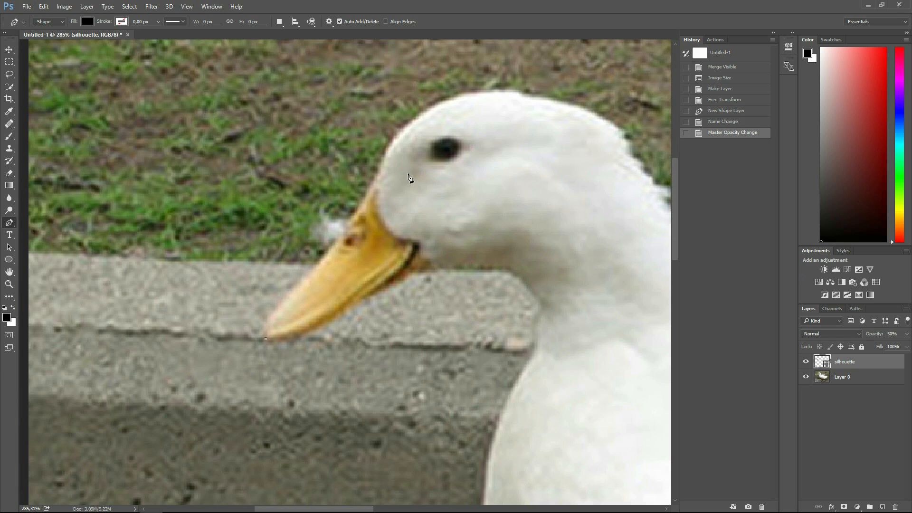
pyautogui.click(269, 322)
pyautogui.moveTo(270, 323); pyautogui.dragTo(280, 304)
pyautogui.moveTo(277, 313)
pyautogui.mouseDown()
pyautogui.moveTo(268, 306)
pyautogui.moveTo(287, 325)
pyautogui.moveTo(267, 302)
pyautogui.moveTo(279, 311)
pyautogui.mouseUp()
pyautogui.moveTo(278, 311); pyautogui.dragTo(279, 311)
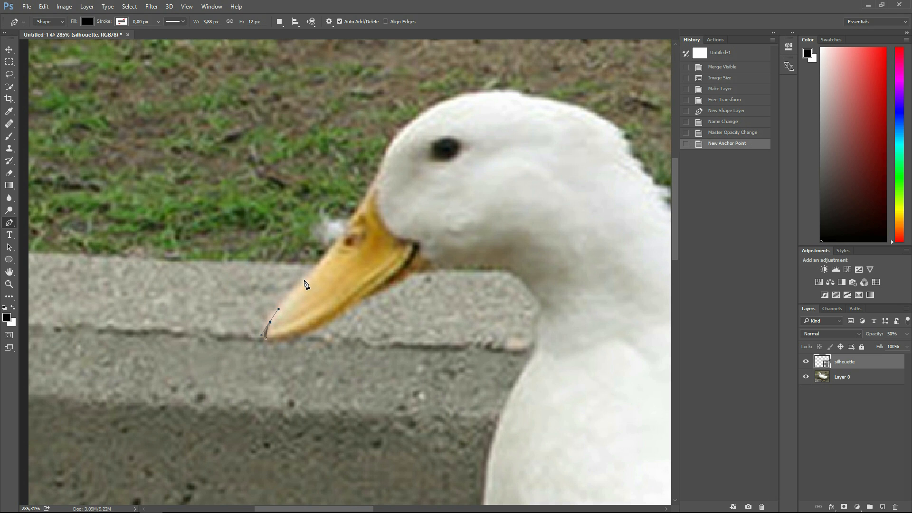
pyautogui.moveTo(304, 283); pyautogui.dragTo(314, 271)
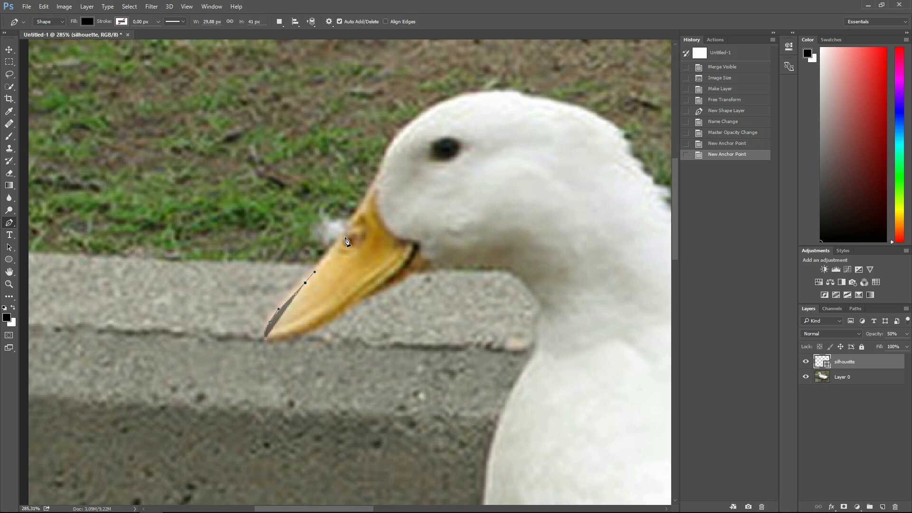
pyautogui.moveTo(343, 236); pyautogui.dragTo(351, 222)
pyautogui.moveTo(376, 185); pyautogui.dragTo(375, 177)
# Step: Continue the outline over the duck's forehead and crown and around the back of its head
pyautogui.moveTo(412, 123); pyautogui.dragTo(447, 97)
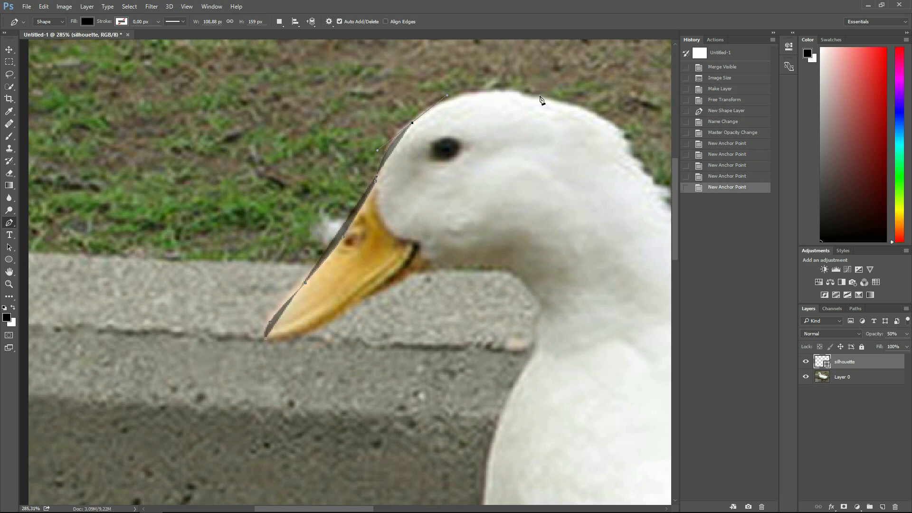
pyautogui.moveTo(556, 101); pyautogui.dragTo(632, 123)
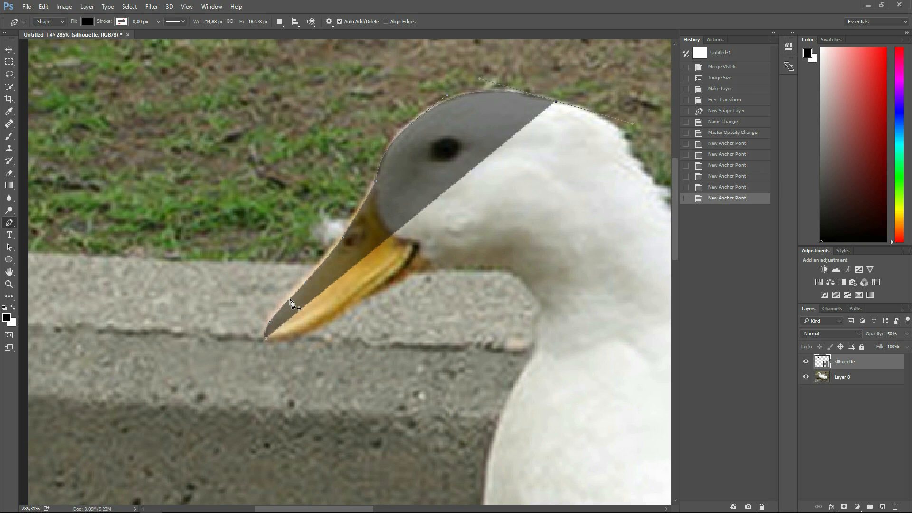
pyautogui.moveTo(586, 215); pyautogui.dragTo(354, 222)
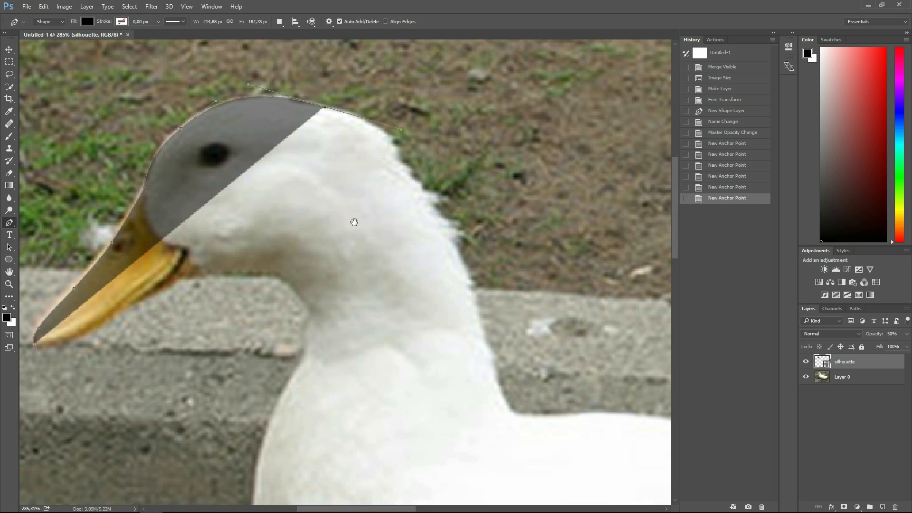
pyautogui.click(389, 145)
pyautogui.click(415, 184)
pyautogui.moveTo(442, 223); pyautogui.dragTo(437, 212)
pyautogui.click(436, 214)
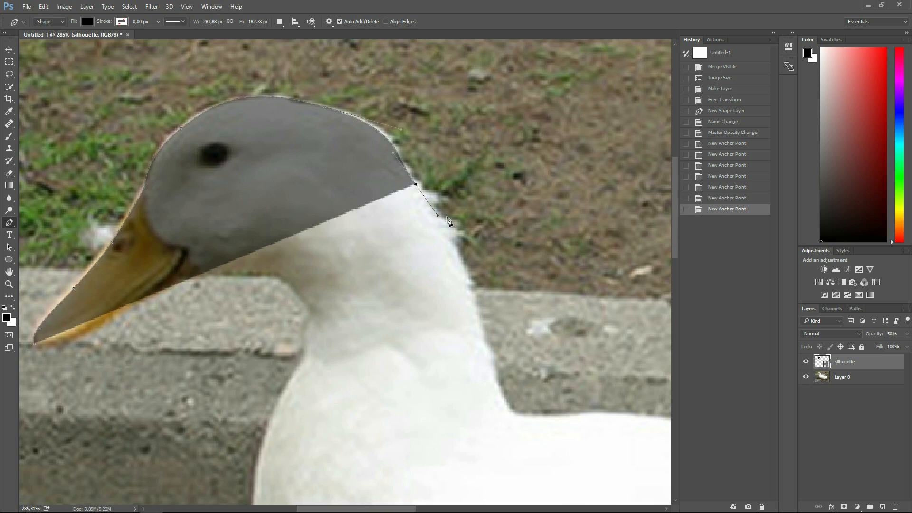
# Step: Trace down the back of the neck and along the duck's back toward the tail
pyautogui.moveTo(477, 324); pyautogui.dragTo(523, 417)
pyautogui.moveTo(615, 417); pyautogui.dragTo(411, 192)
pyautogui.moveTo(549, 270); pyautogui.dragTo(297, 242)
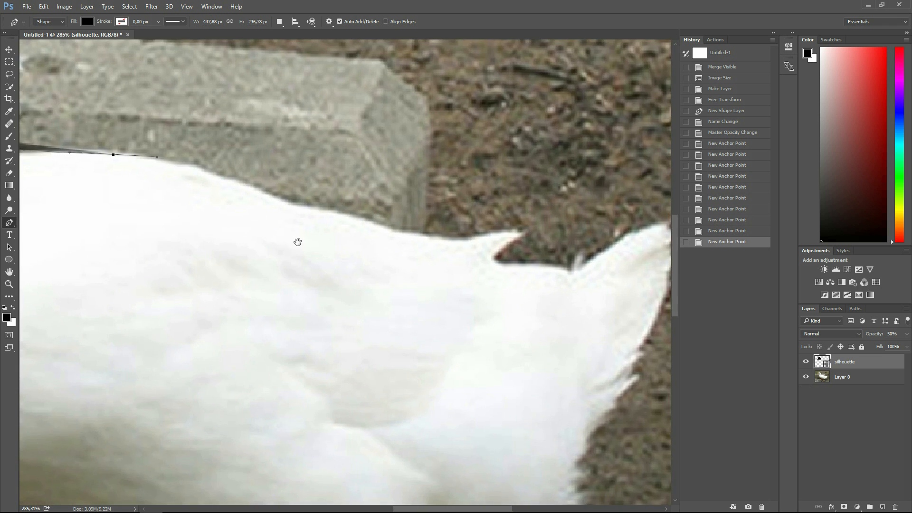
pyautogui.moveTo(280, 199); pyautogui.dragTo(304, 209)
pyautogui.moveTo(360, 220); pyautogui.dragTo(430, 237)
# Step: Continue the outline around the feather notch on the duck's rump and up to the tip of the tail
pyautogui.moveTo(461, 240); pyautogui.dragTo(511, 243)
pyautogui.moveTo(494, 261); pyautogui.dragTo(505, 266)
pyautogui.click(540, 265)
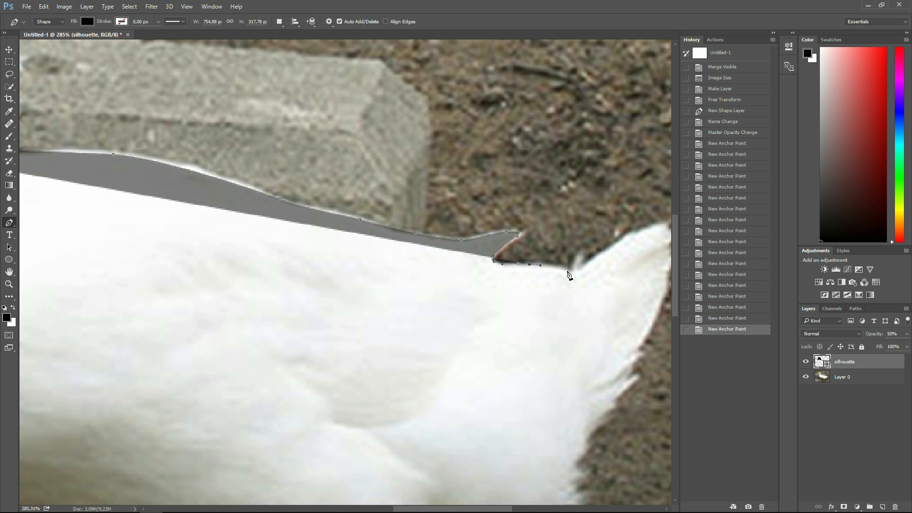
pyautogui.moveTo(567, 270); pyautogui.dragTo(514, 297)
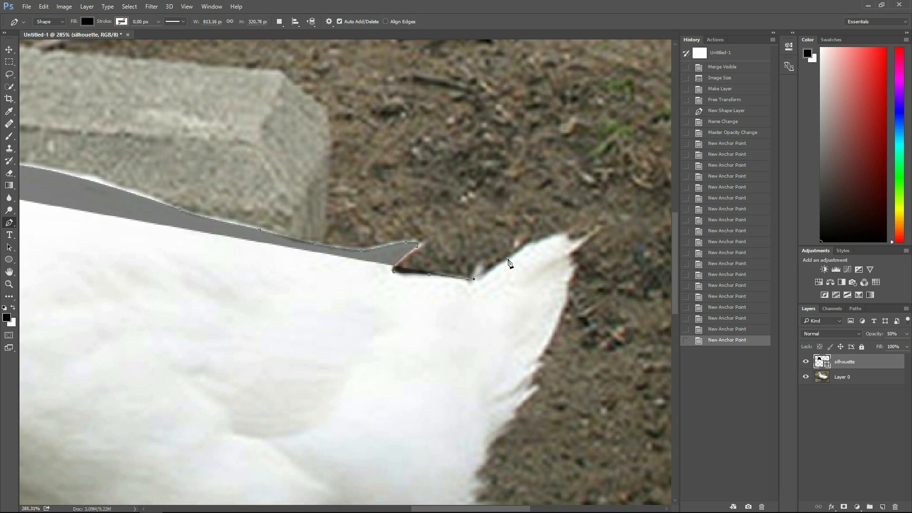
pyautogui.click(522, 249)
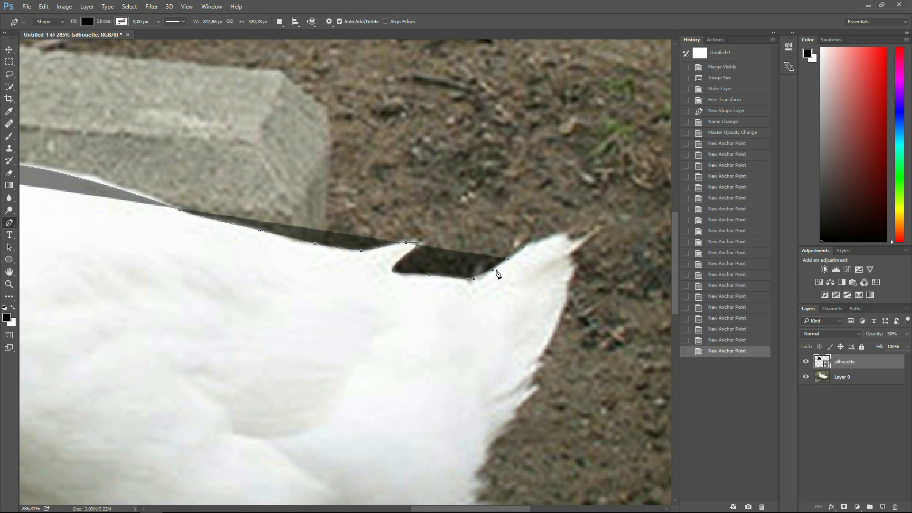
pyautogui.click(565, 235)
# Step: Trace from the tail tip down the duck's rear with curved segments to the top of the rear leg
pyautogui.moveTo(560, 321); pyautogui.dragTo(548, 342)
pyautogui.moveTo(555, 420); pyautogui.dragTo(519, 263)
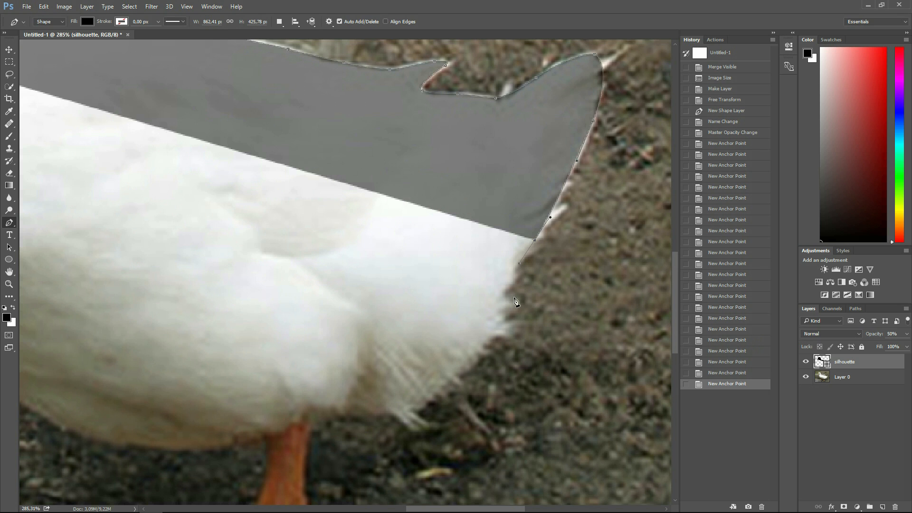
pyautogui.click(485, 341)
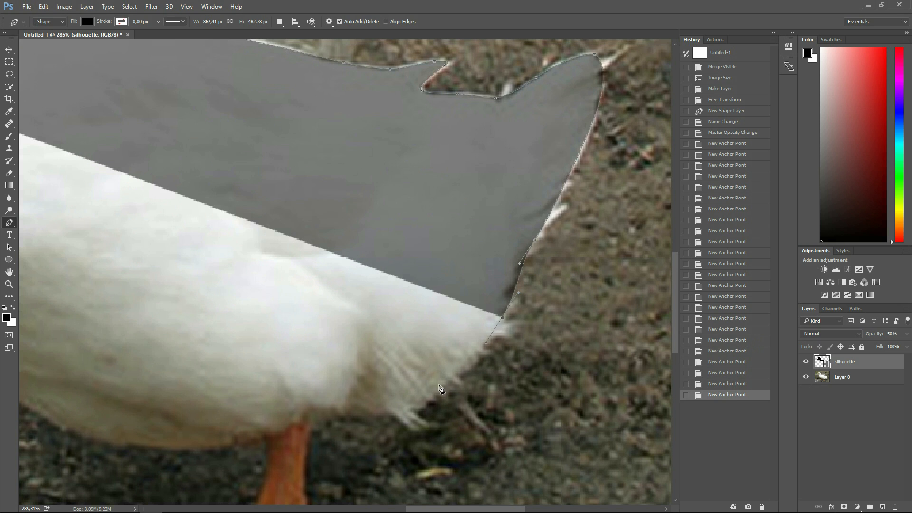
pyautogui.moveTo(404, 408); pyautogui.dragTo(307, 434)
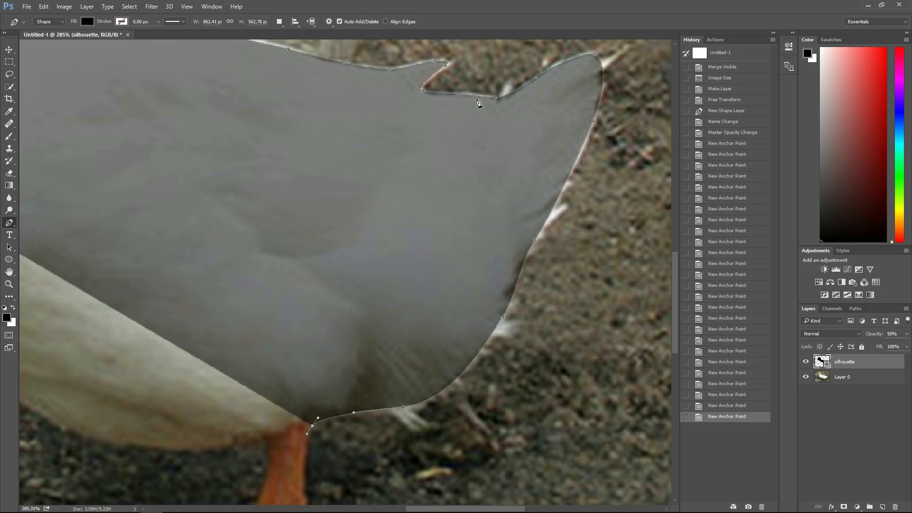
# Step: Trace the rear leg and webbed foot, going down the back edge, around the toes and up to the belly
pyautogui.moveTo(418, 430); pyautogui.dragTo(512, 265)
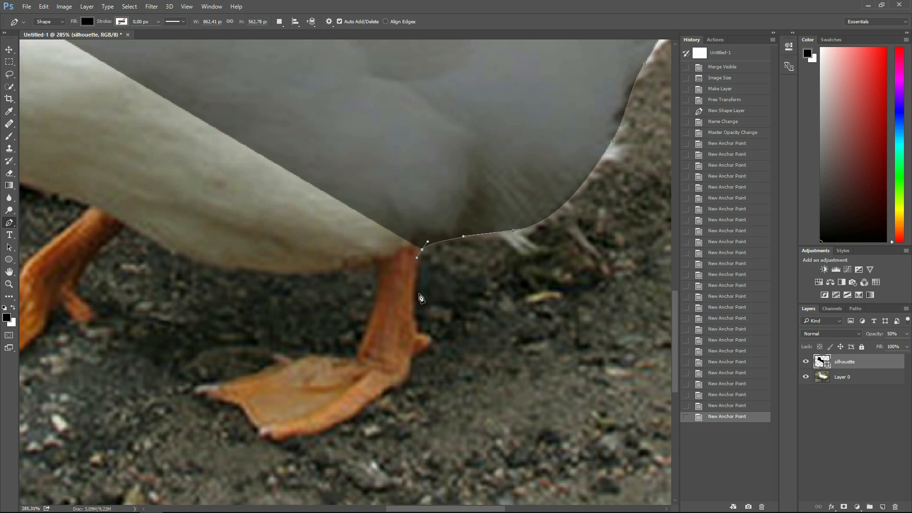
pyautogui.moveTo(416, 292); pyautogui.dragTo(378, 397)
pyautogui.moveTo(335, 428); pyautogui.dragTo(296, 357)
pyautogui.moveTo(329, 359); pyautogui.dragTo(358, 350)
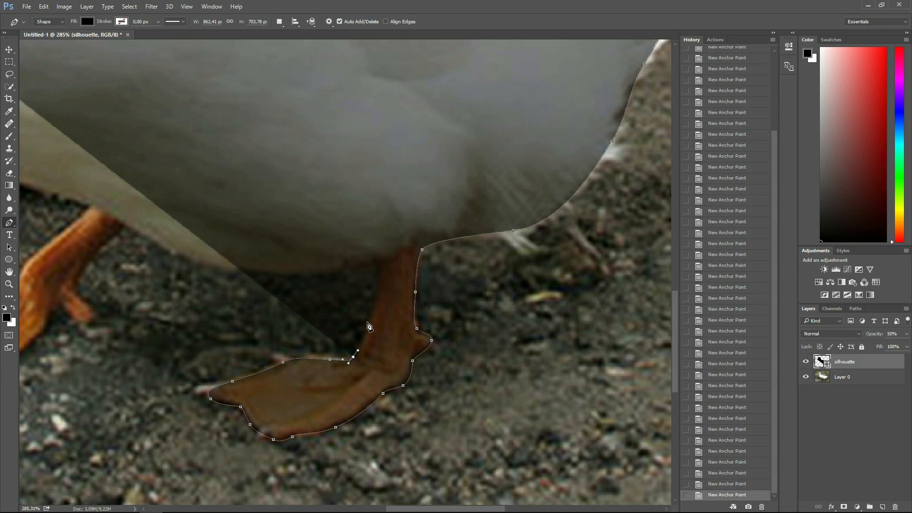
pyautogui.moveTo(371, 320); pyautogui.dragTo(376, 303)
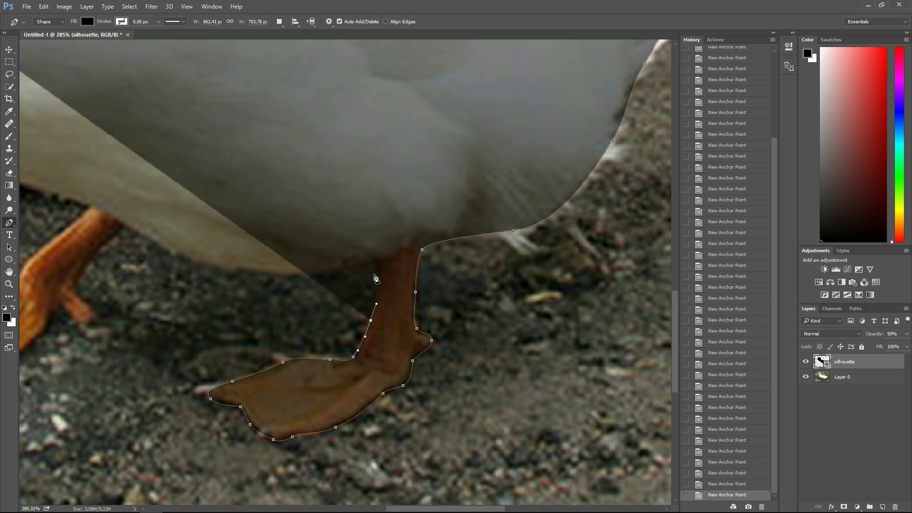
pyautogui.moveTo(375, 265); pyautogui.dragTo(371, 261)
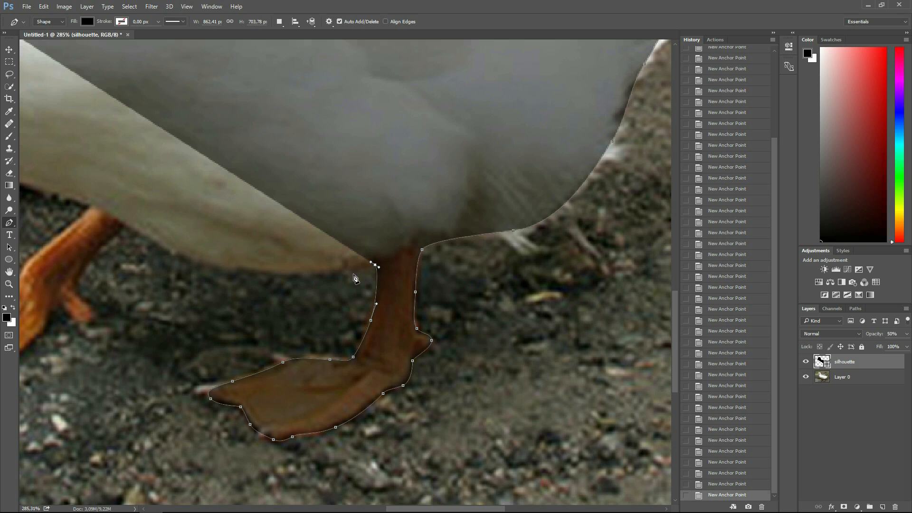
# Step: Trace the curved belly edge from the rear leg to the back edge of the front leg
pyautogui.moveTo(316, 274); pyautogui.dragTo(290, 274)
pyautogui.moveTo(186, 258); pyautogui.dragTo(146, 241)
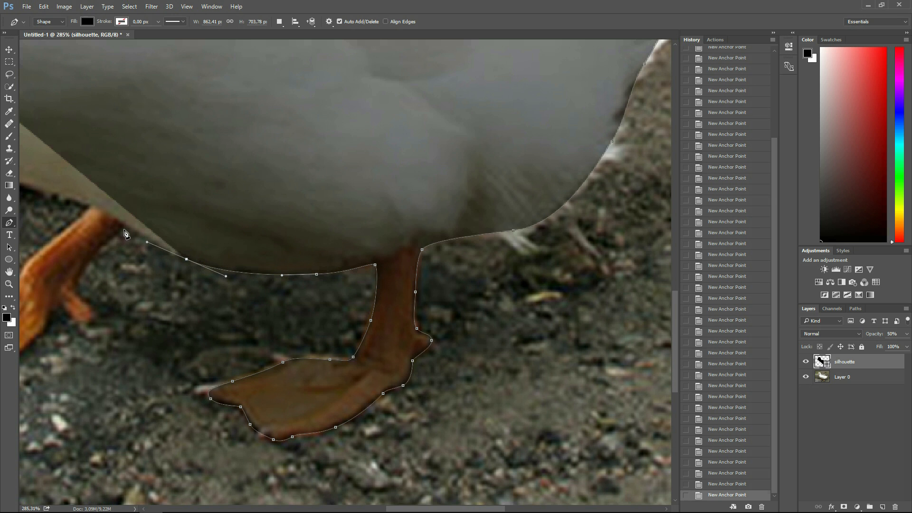
pyautogui.click(124, 228)
# Step: Trace around the front leg and webbed foot, including the back toe, and return to the belly
pyautogui.moveTo(131, 332); pyautogui.dragTo(463, 314)
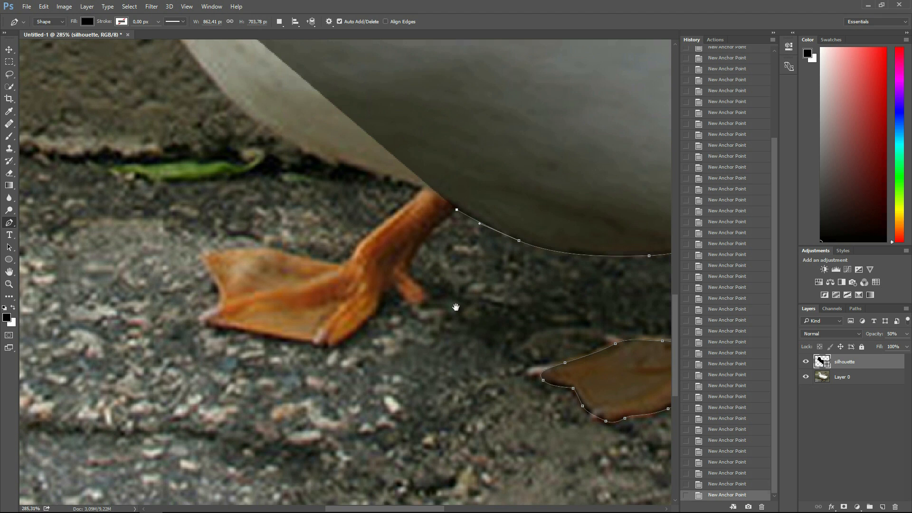
pyautogui.moveTo(421, 246); pyautogui.dragTo(372, 320)
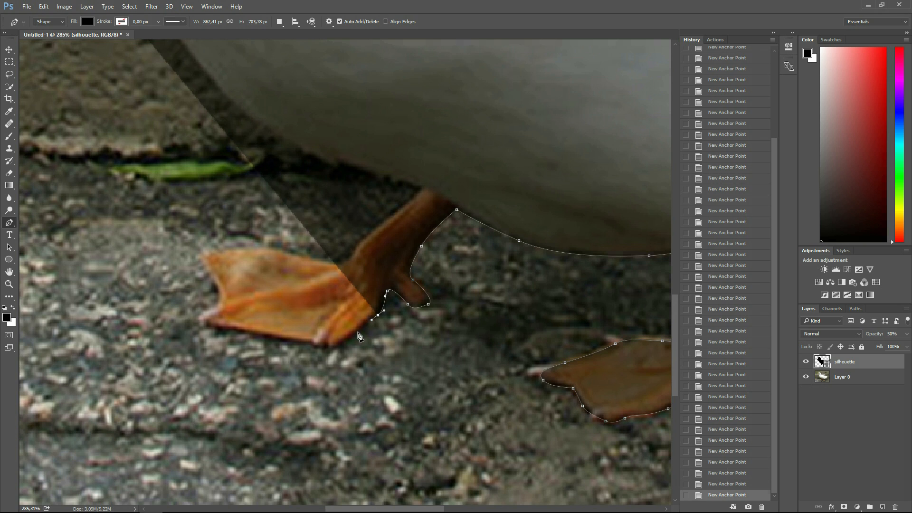
pyautogui.moveTo(333, 349); pyautogui.dragTo(255, 336)
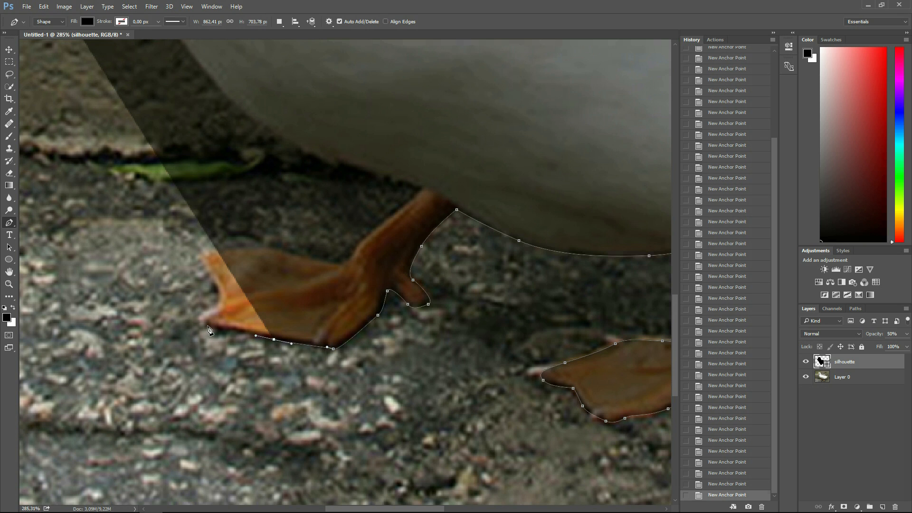
pyautogui.click(204, 324)
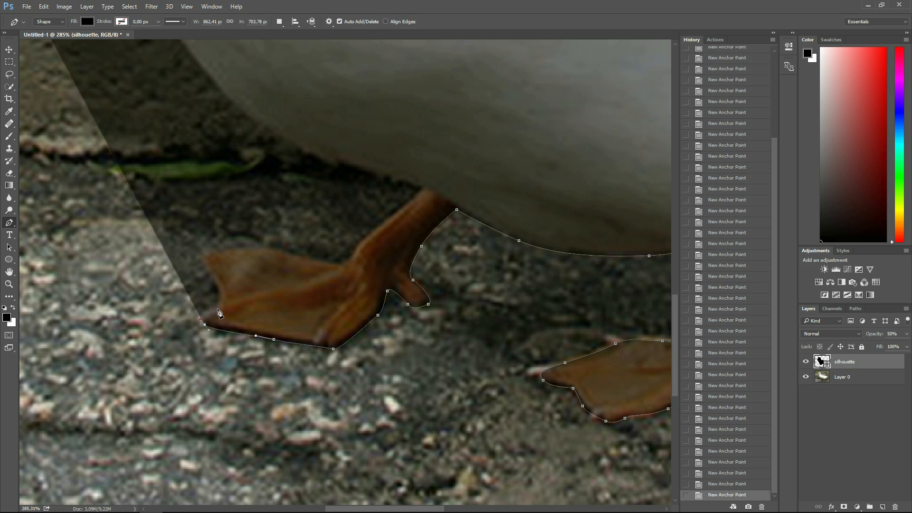
pyautogui.moveTo(216, 305); pyautogui.dragTo(219, 296)
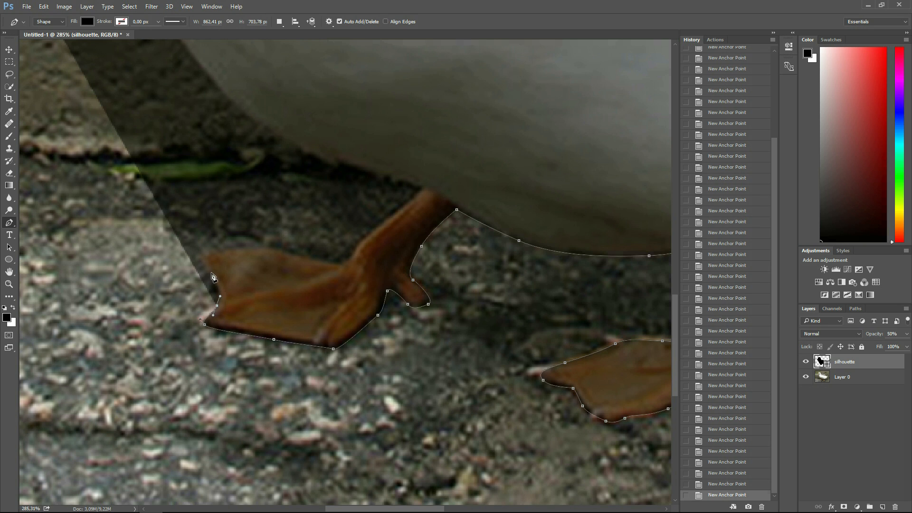
pyautogui.moveTo(210, 276); pyautogui.dragTo(264, 249)
pyautogui.moveTo(338, 264); pyautogui.dragTo(363, 240)
pyautogui.moveTo(398, 210); pyautogui.dragTo(414, 199)
pyautogui.click(421, 188)
# Step: Trace the front of the belly and the breast with curved anchor points up to the base of the neck
pyautogui.moveTo(363, 170); pyautogui.dragTo(320, 163)
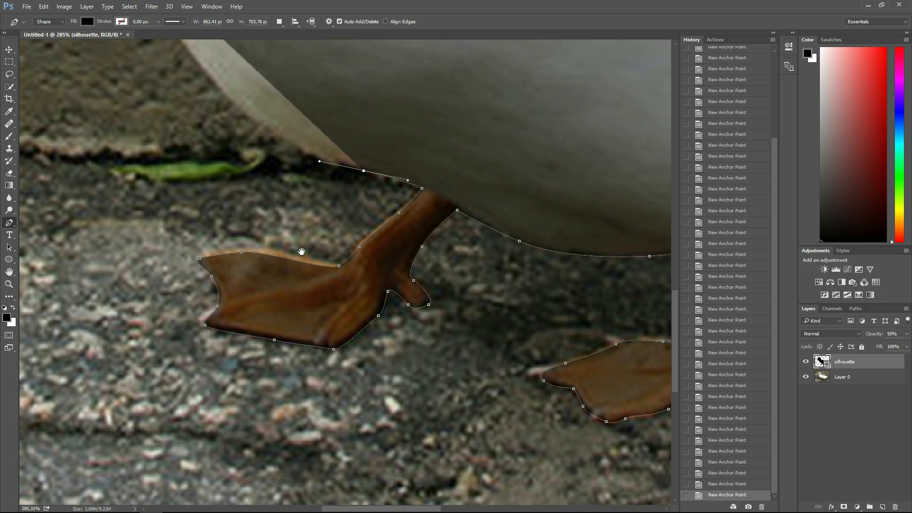
pyautogui.moveTo(240, 185); pyautogui.dragTo(466, 398)
pyautogui.moveTo(426, 278); pyautogui.dragTo(364, 207)
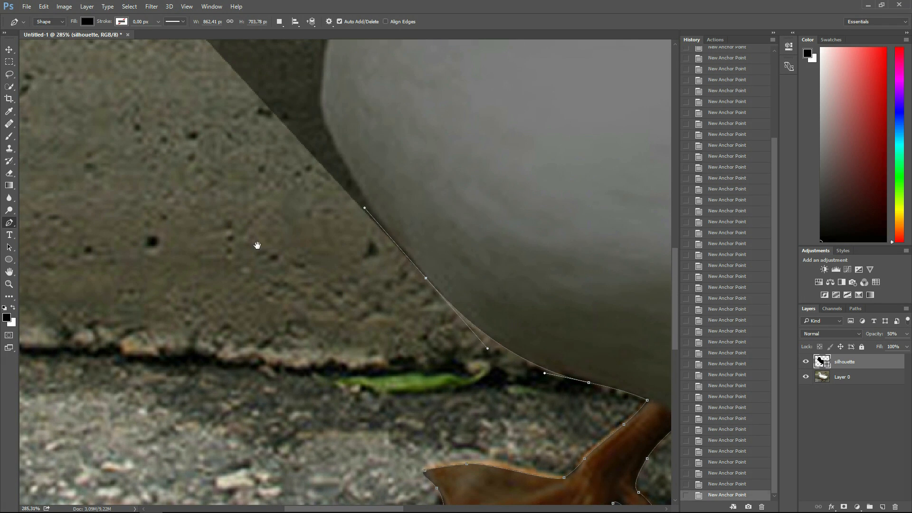
pyautogui.moveTo(253, 222); pyautogui.dragTo(311, 392)
pyautogui.moveTo(378, 275); pyautogui.dragTo(375, 237)
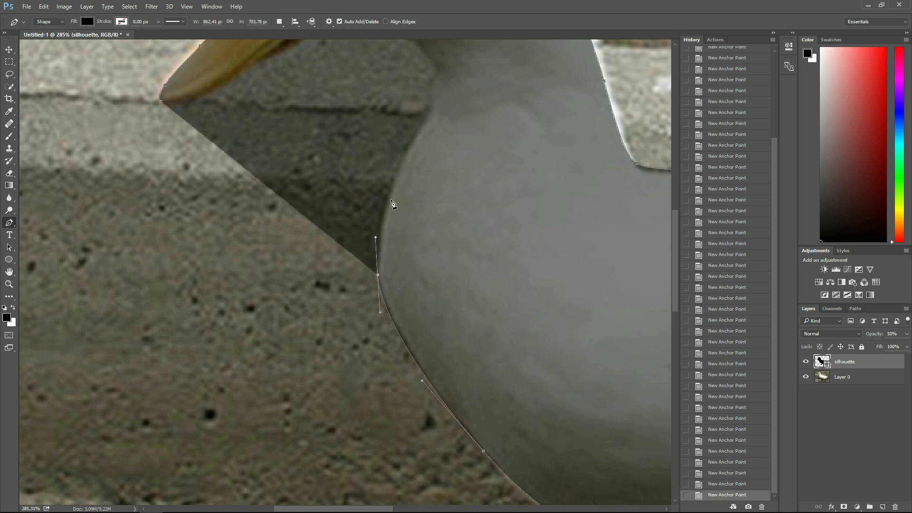
pyautogui.moveTo(404, 157); pyautogui.dragTo(418, 124)
# Step: Trace the throat, chin and underside of the beak, and close the path at the beak tip
pyautogui.moveTo(480, 122); pyautogui.dragTo(539, 287)
pyautogui.moveTo(487, 226); pyautogui.dragTo(433, 185)
pyautogui.moveTo(363, 192); pyautogui.dragTo(340, 198)
pyautogui.moveTo(321, 210); pyautogui.dragTo(290, 230)
pyautogui.moveTo(229, 254); pyautogui.dragTo(227, 256)
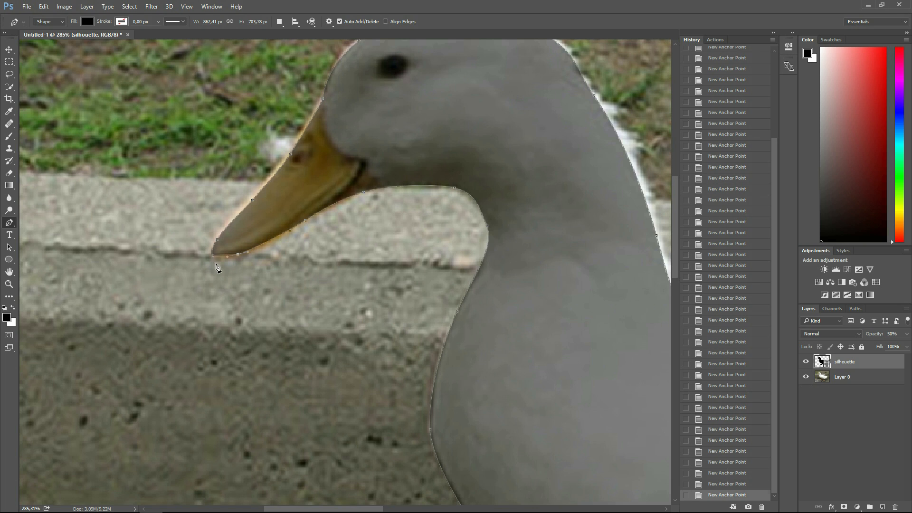
pyautogui.click(214, 257)
pyautogui.moveTo(217, 242); pyautogui.dragTo(217, 242)
# Step: Refine the outline at the beak tip by repositioning its anchor points and adjusting their handles
pyautogui.moveTo(237, 230)
pyautogui.mouseDown()
pyautogui.moveTo(212, 216)
pyautogui.moveTo(227, 228)
pyautogui.mouseUp()
pyautogui.moveTo(220, 224); pyautogui.dragTo(221, 245)
pyautogui.moveTo(234, 273); pyautogui.dragTo(233, 269)
pyautogui.keyDown('alt'); pyautogui.click(208, 252); pyautogui.keyUp('alt')
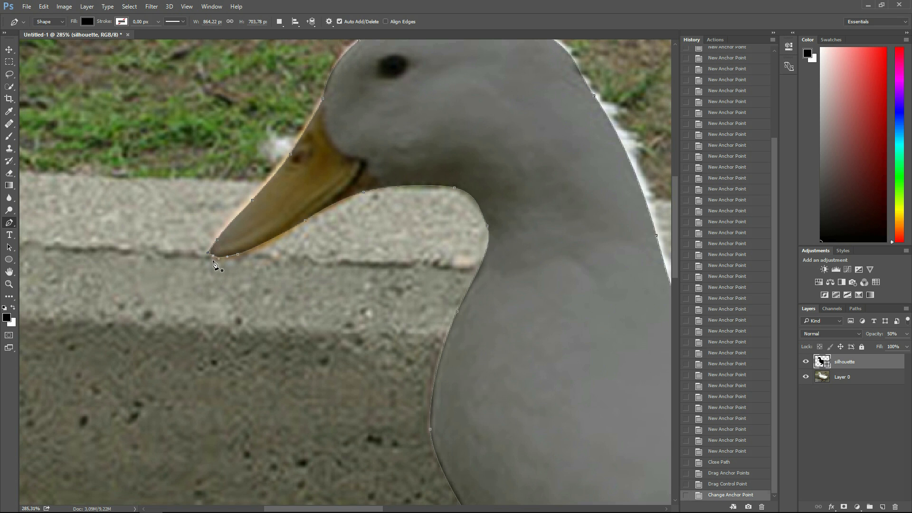
pyautogui.scroll(2, 184, 260)
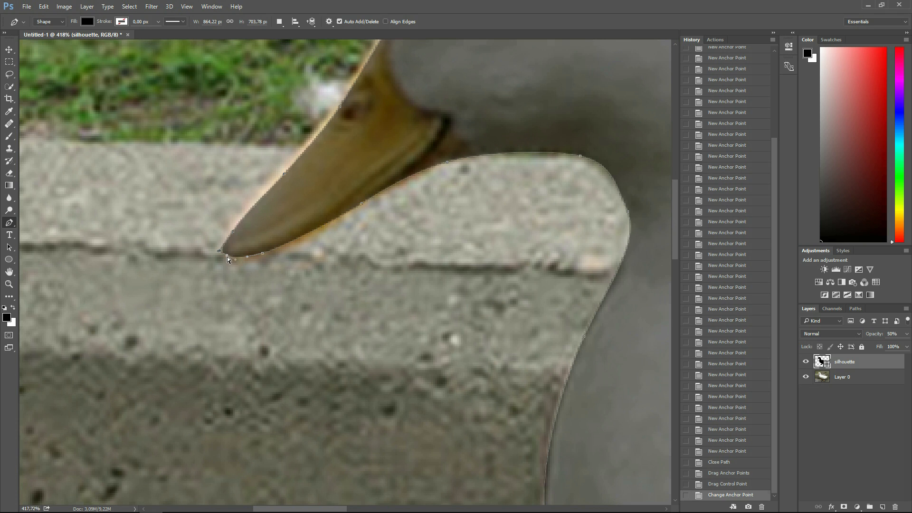
pyautogui.moveTo(229, 263); pyautogui.dragTo(282, 247)
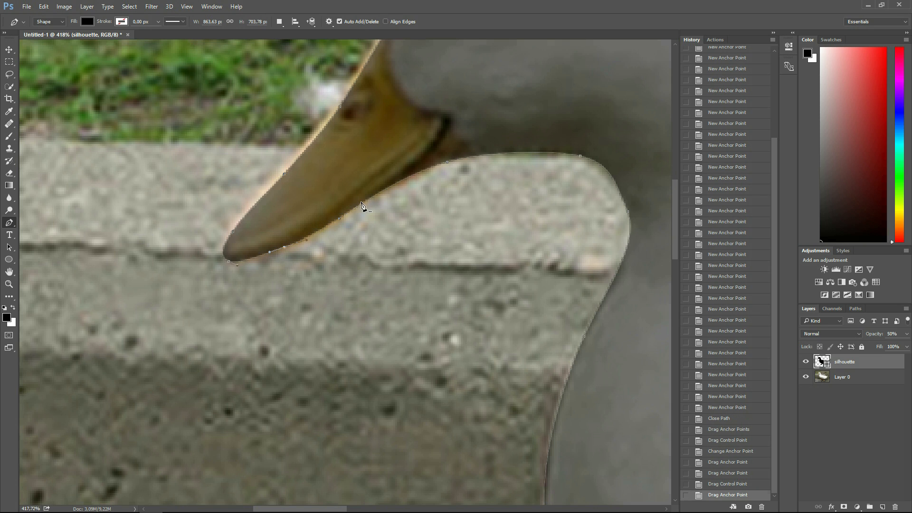
# Step: Delete and re-add the anchor point where the beak meets the chin, and adjust its position and handle to the edge
pyautogui.click(447, 164)
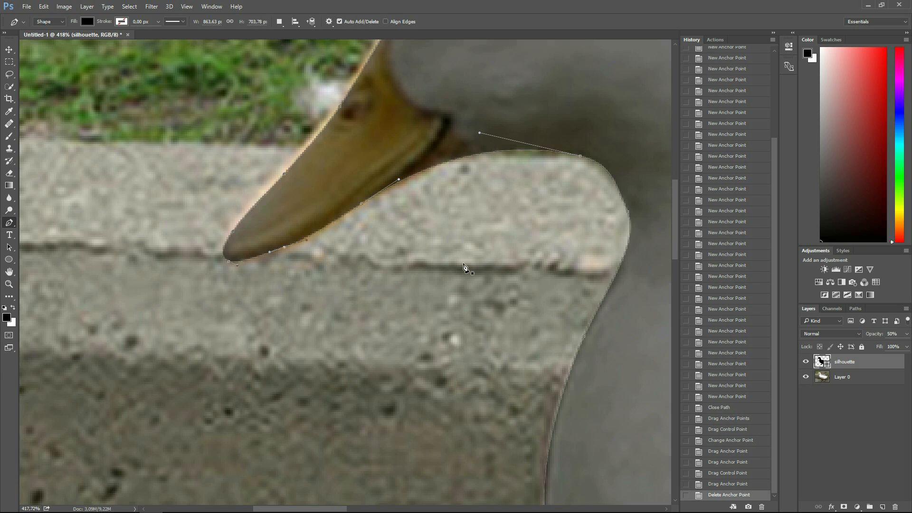
pyautogui.click(446, 165)
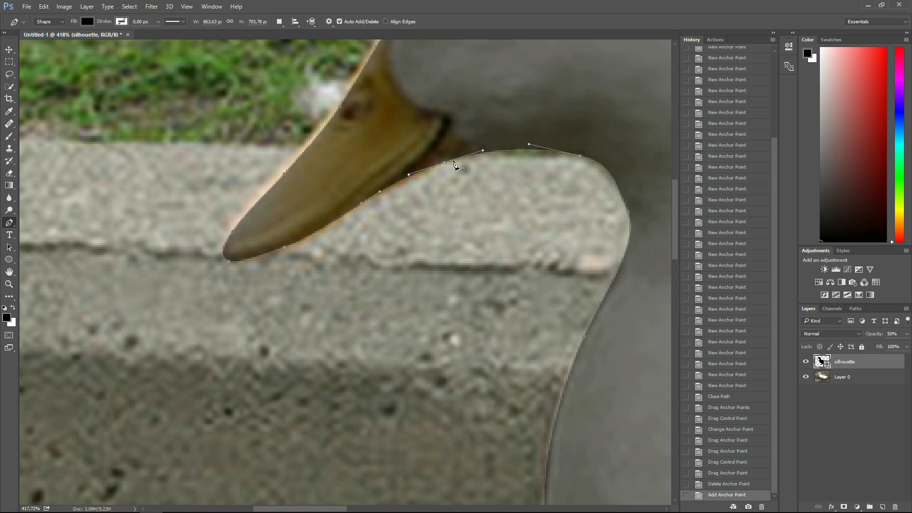
pyautogui.moveTo(445, 162); pyautogui.dragTo(445, 165)
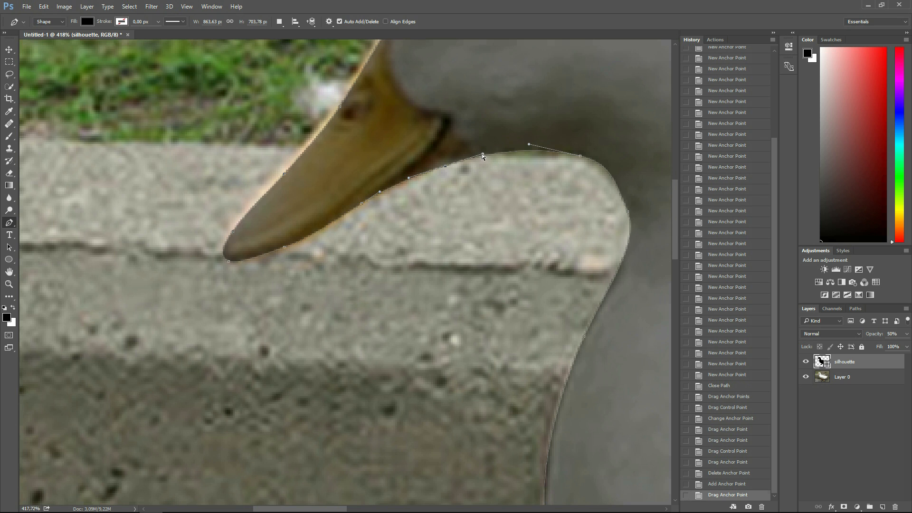
pyautogui.moveTo(483, 153); pyautogui.dragTo(483, 153)
# Step: Reposition the anchor points on the crown and the back of the neck to follow the duck's edge more closely
pyautogui.moveTo(445, 295); pyautogui.dragTo(306, 448)
pyautogui.moveTo(517, 279); pyautogui.dragTo(410, 326)
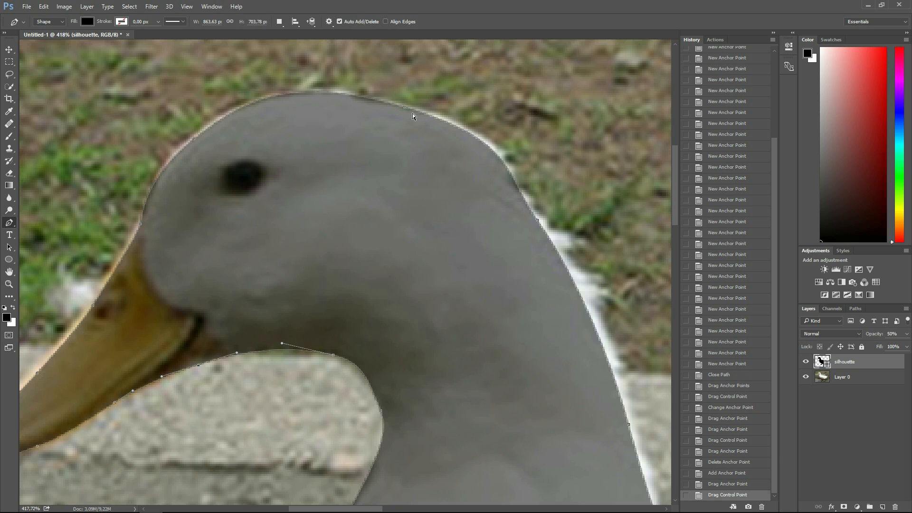
pyautogui.moveTo(404, 109); pyautogui.dragTo(411, 107)
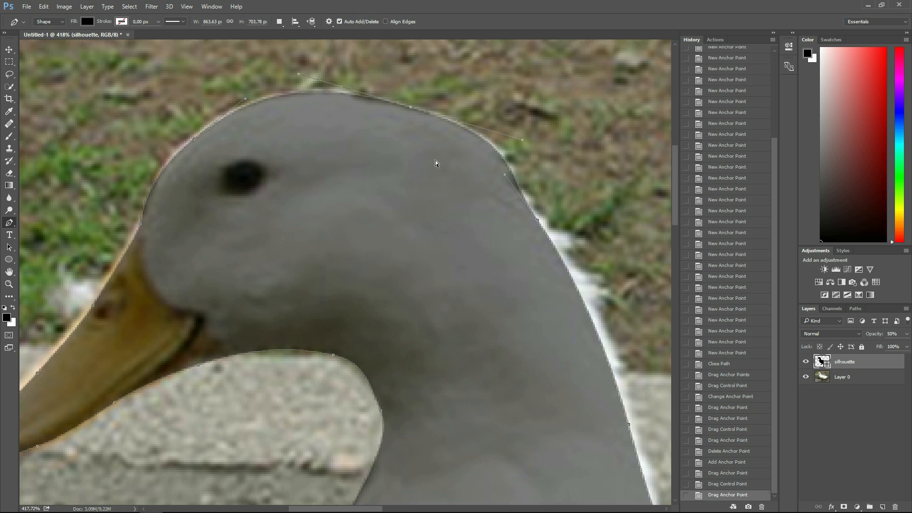
pyautogui.moveTo(538, 224); pyautogui.dragTo(553, 243)
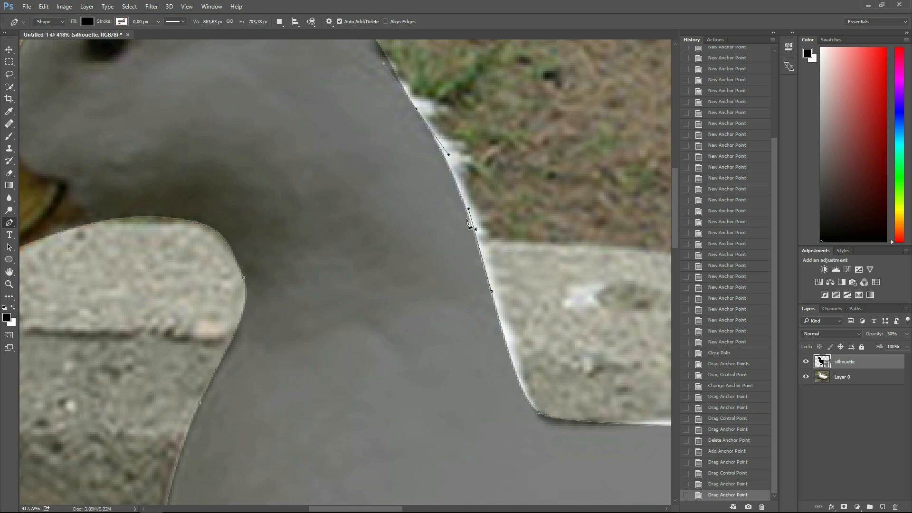
pyautogui.moveTo(489, 292); pyautogui.dragTo(491, 281)
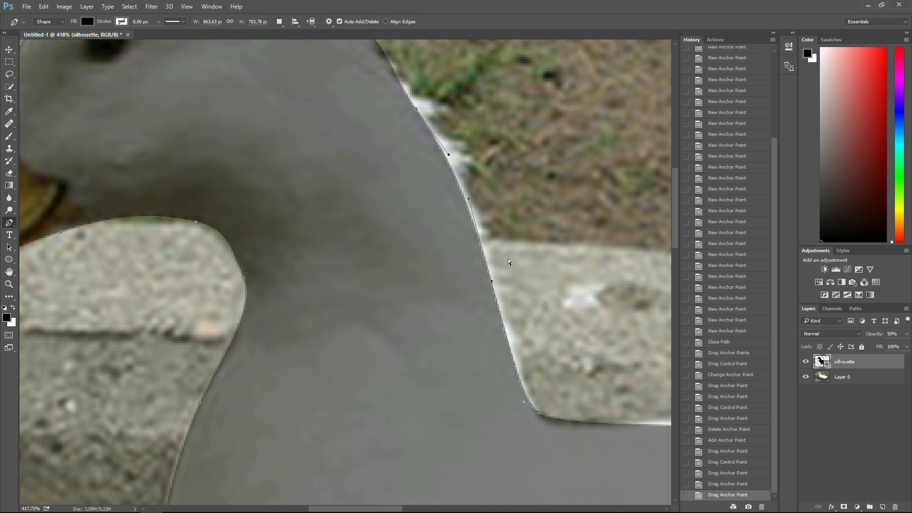
# Step: Convert the anchor point behind the top of the front leg to smooth, reset it to a corner, and shape its two handles independently
pyautogui.moveTo(533, 308); pyautogui.dragTo(427, 107)
pyautogui.moveTo(565, 404)
pyautogui.mouseDown()
pyautogui.moveTo(537, 275)
pyautogui.moveTo(591, 105)
pyautogui.mouseUp()
pyautogui.moveTo(511, 379); pyautogui.dragTo(468, 340)
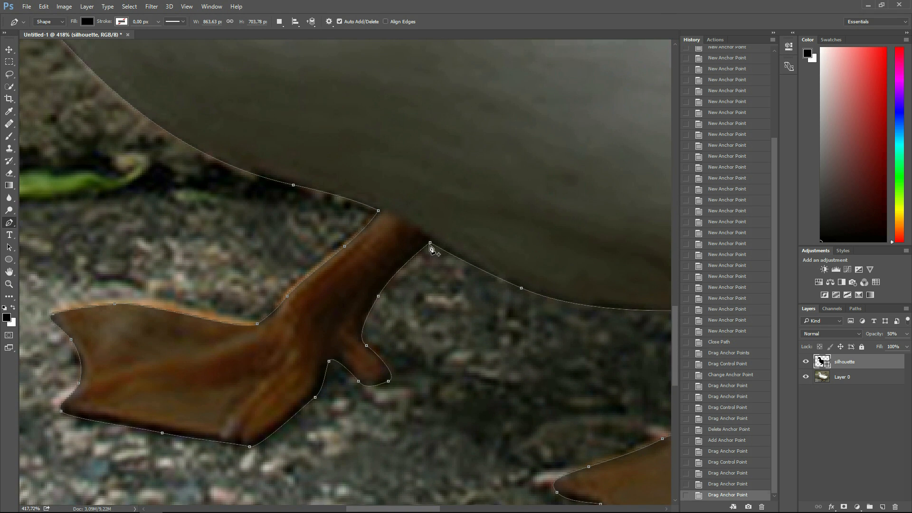
pyautogui.moveTo(430, 243); pyautogui.dragTo(402, 247)
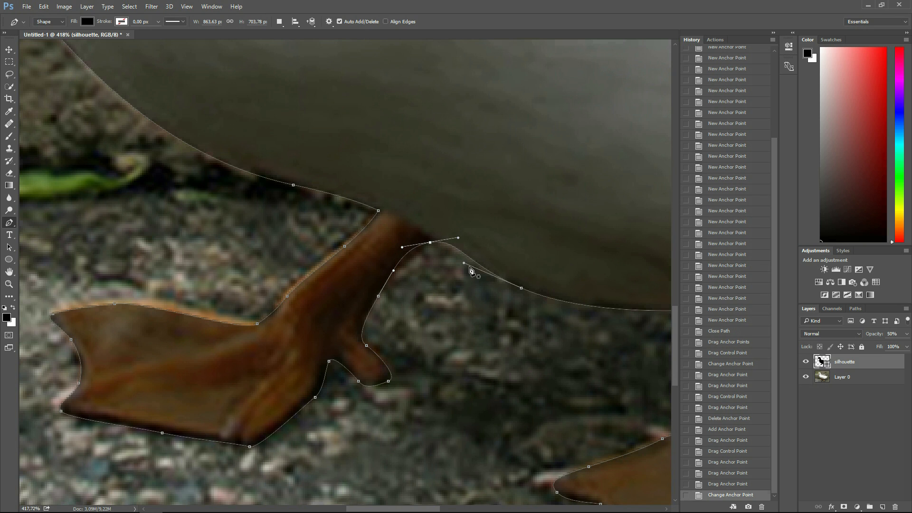
pyautogui.keyDown('alt'); pyautogui.click(430, 243); pyautogui.keyUp('alt')
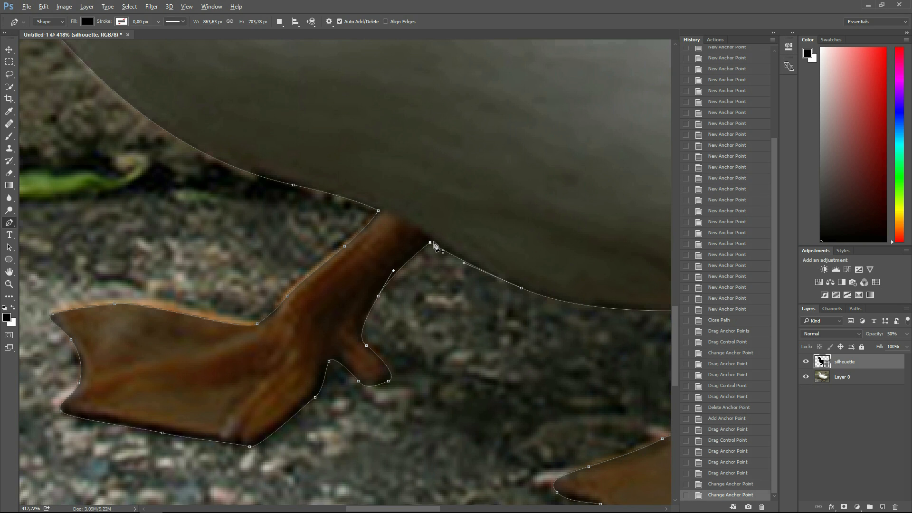
pyautogui.moveTo(430, 243); pyautogui.dragTo(423, 248)
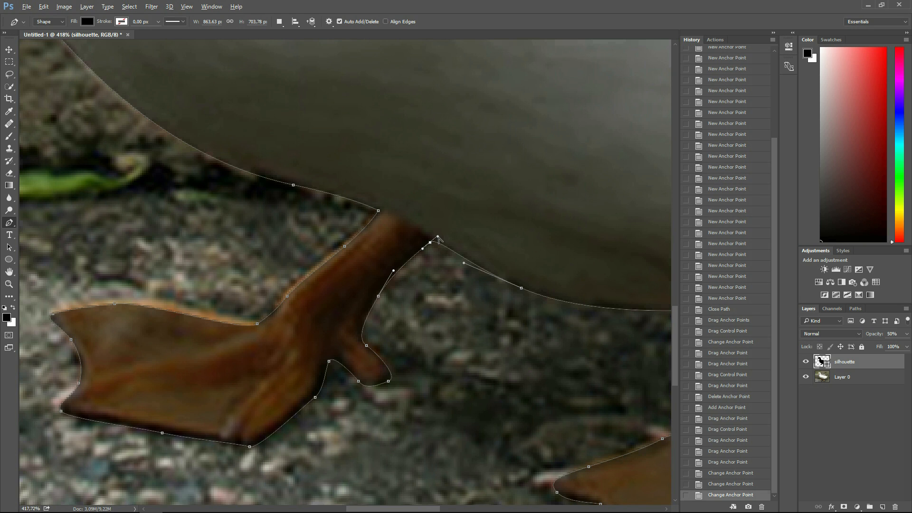
pyautogui.moveTo(438, 236); pyautogui.dragTo(448, 250)
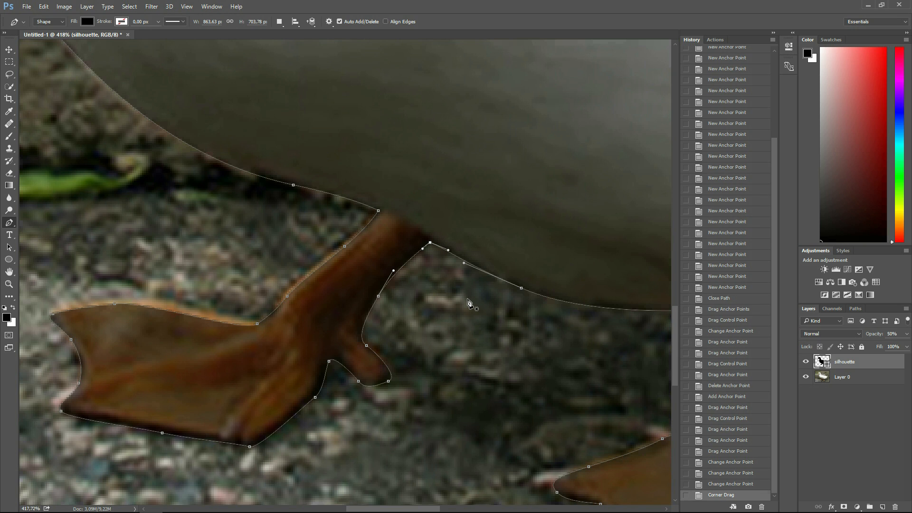
# Step: Convert the anchor point where the front edge of the forward leg meets the belly to smooth and reshape its belly-side handle independently
pyautogui.keyDown('ctrl'); pyautogui.click(379, 211); pyautogui.keyUp('ctrl')
pyautogui.moveTo(378, 212); pyautogui.dragTo(384, 204)
pyautogui.keyDown('alt'); pyautogui.click(384, 204); pyautogui.keyUp('alt')
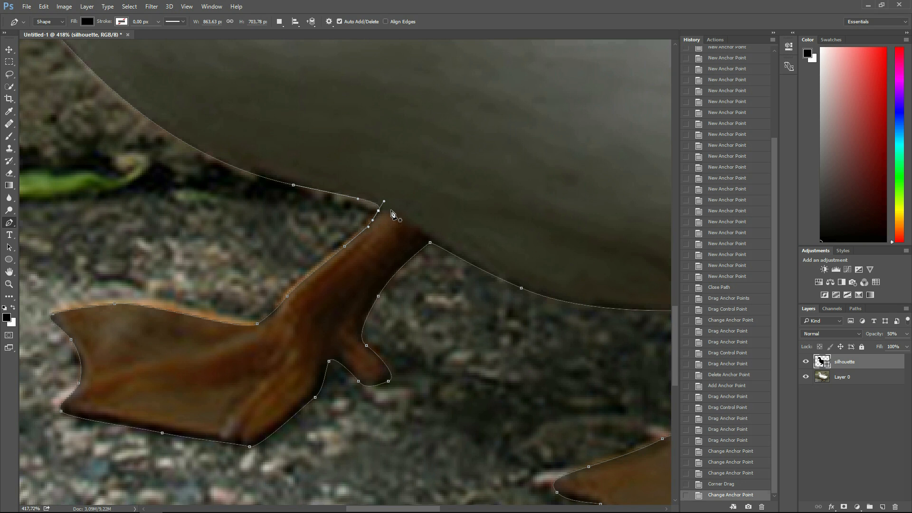
pyautogui.moveTo(384, 204); pyautogui.dragTo(371, 207)
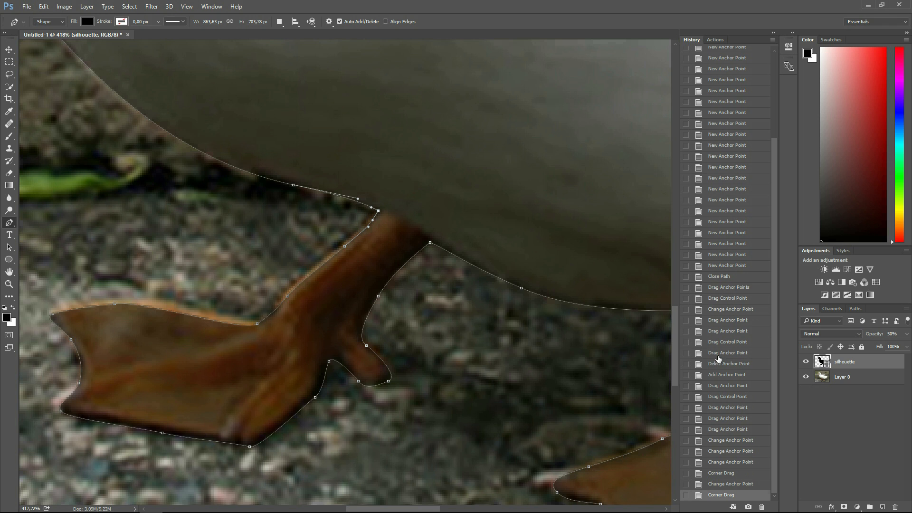
# Step: Hide the duck photo layer and set the silhouette layer's opacity to 100%
pyautogui.hotkey('ctrl', '1')
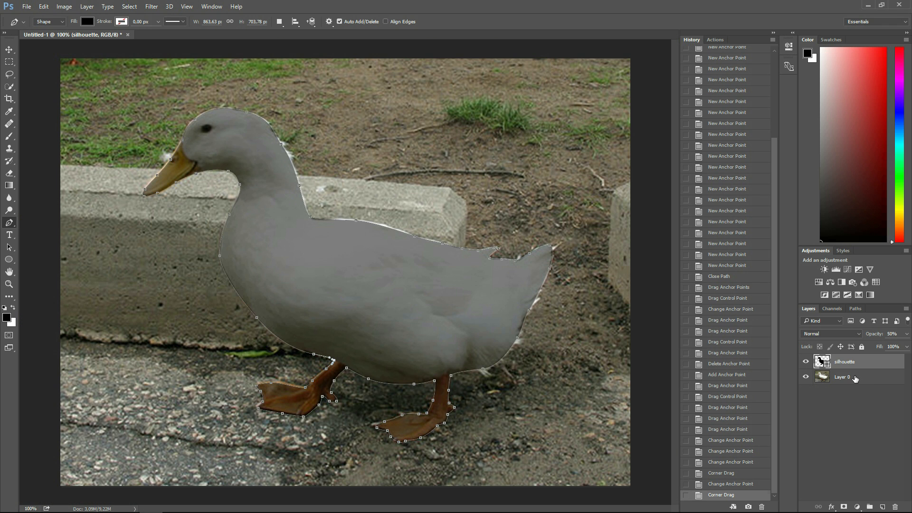
pyautogui.click(855, 378)
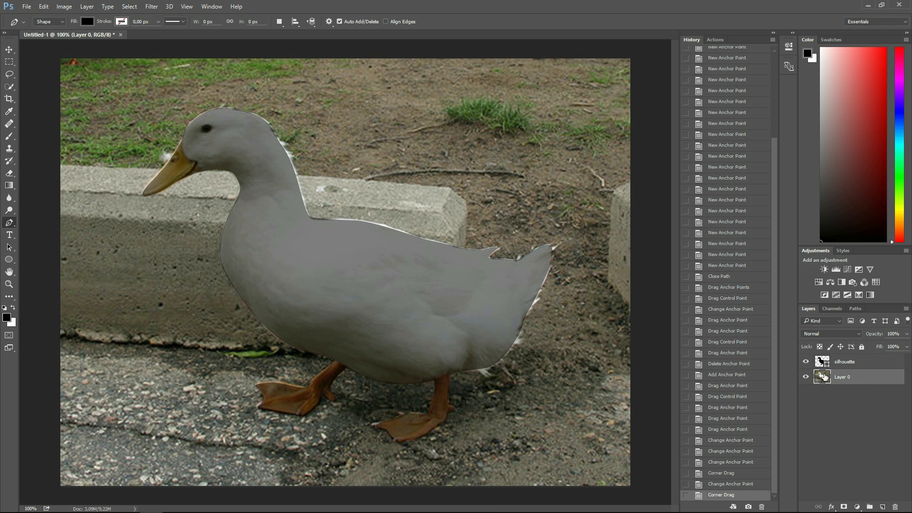
pyautogui.click(805, 377)
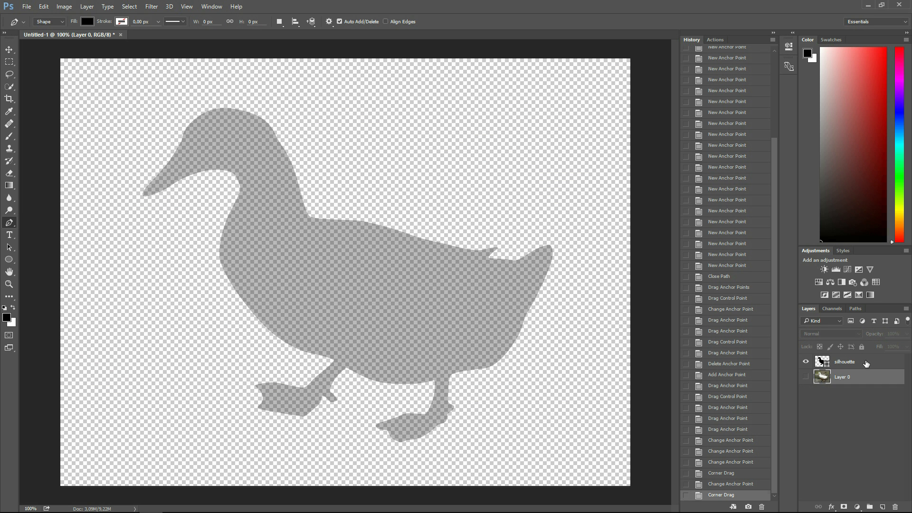
pyautogui.click(867, 363)
pyautogui.click(897, 334)
pyautogui.write('100')
pyautogui.press('Return')
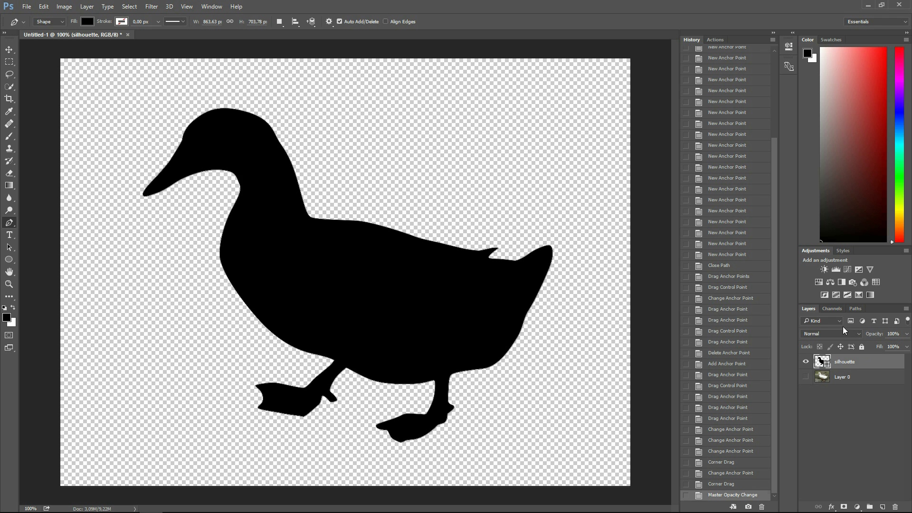
# Step: Add a new layer named bg between the photo and the silhouette, and fill it with white
pyautogui.click(865, 377)
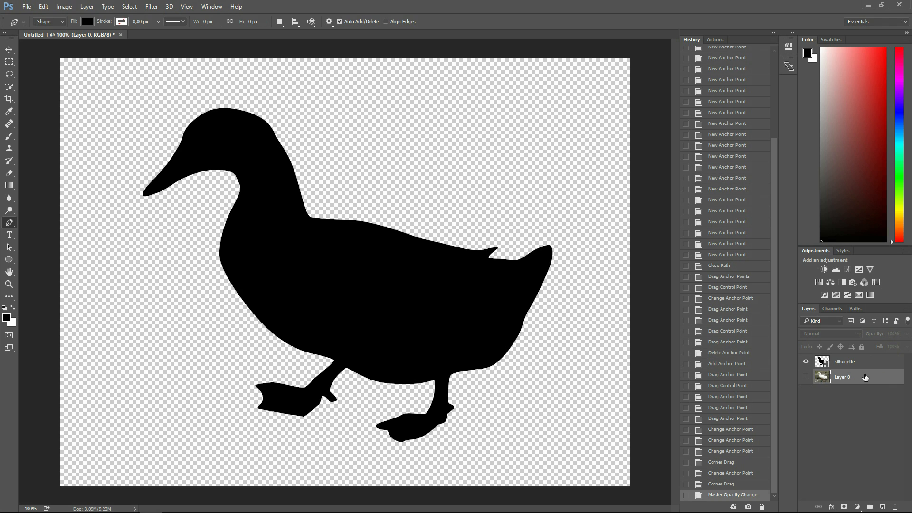
pyautogui.hotkey('ctrl', 'shift', 'n')
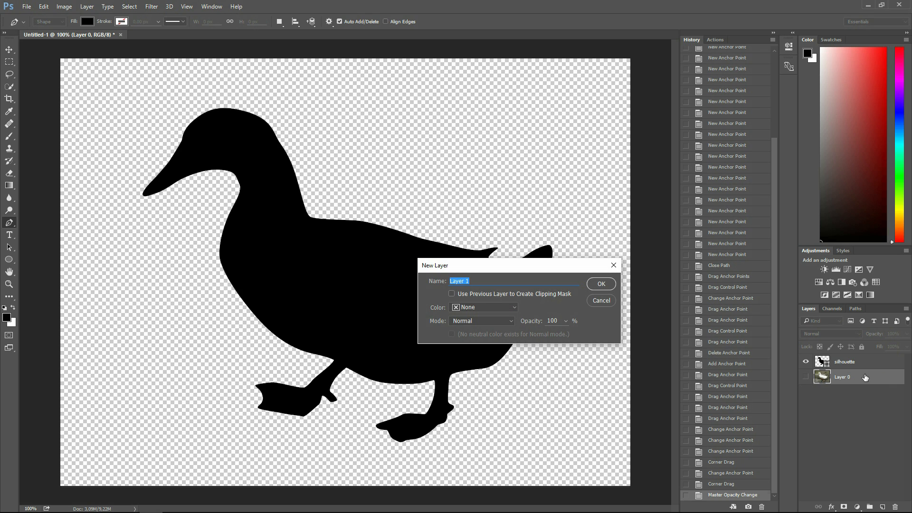
pyautogui.press('Return')
pyautogui.doubleClick(842, 376)
pyautogui.write('bg')
pyautogui.press('Return')
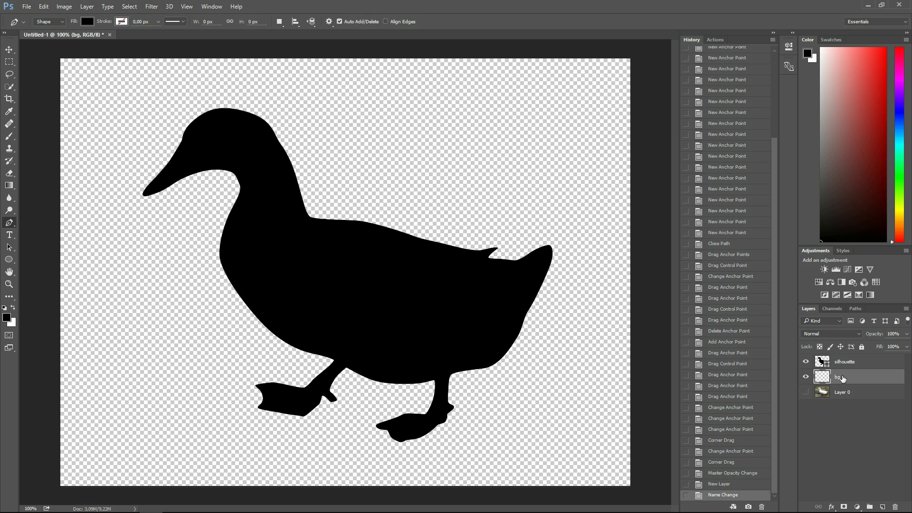
pyautogui.press('x')
pyautogui.hotkey('alt', 'BackSpace')
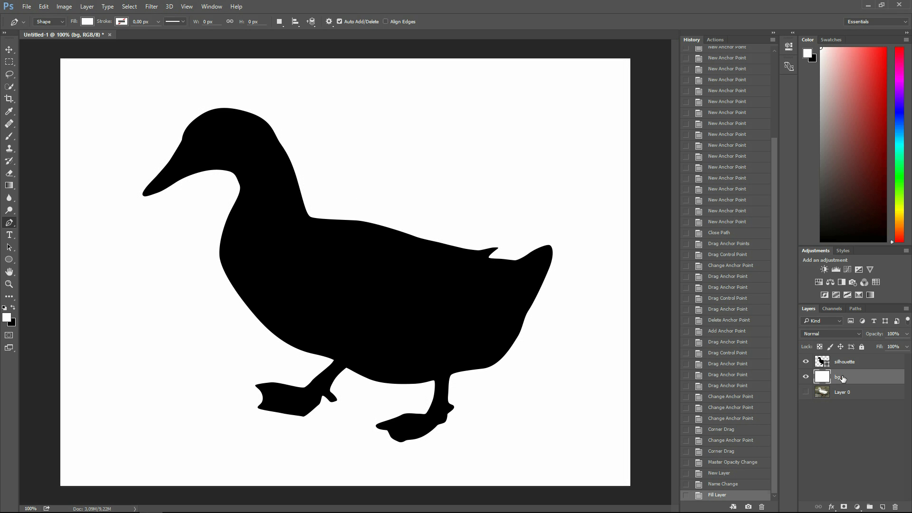
# Step: Change the silhouette shape's fill colour to red ff0000, and shift its hue to blue
pyautogui.click(840, 363)
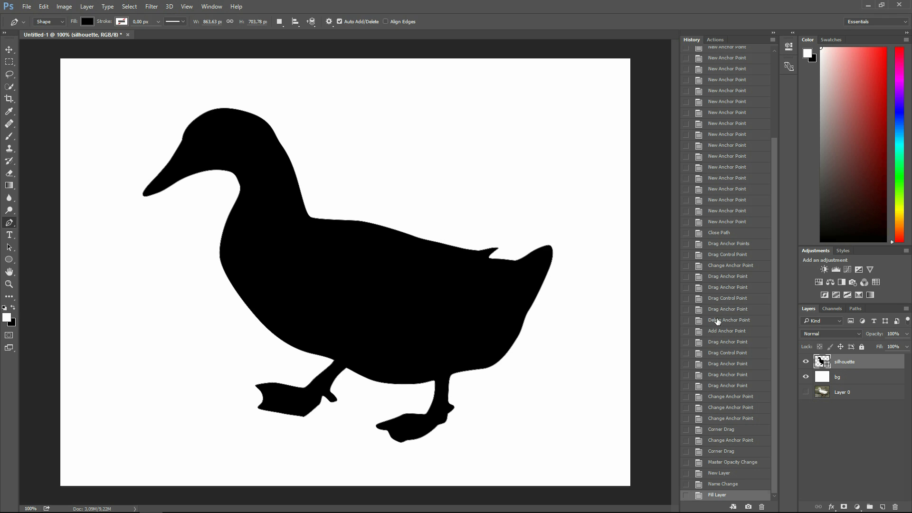
pyautogui.doubleClick(820, 361)
pyautogui.write('ff0000')
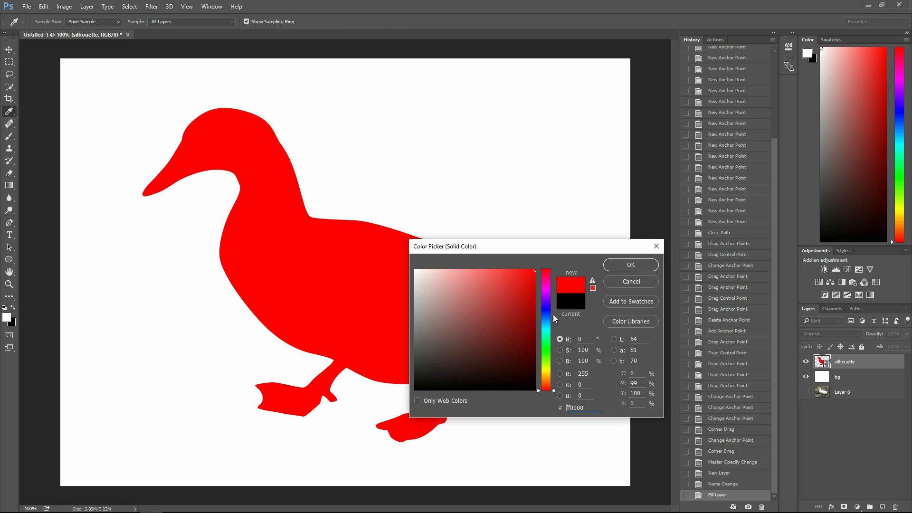
pyautogui.click(545, 305)
pyautogui.click(627, 265)
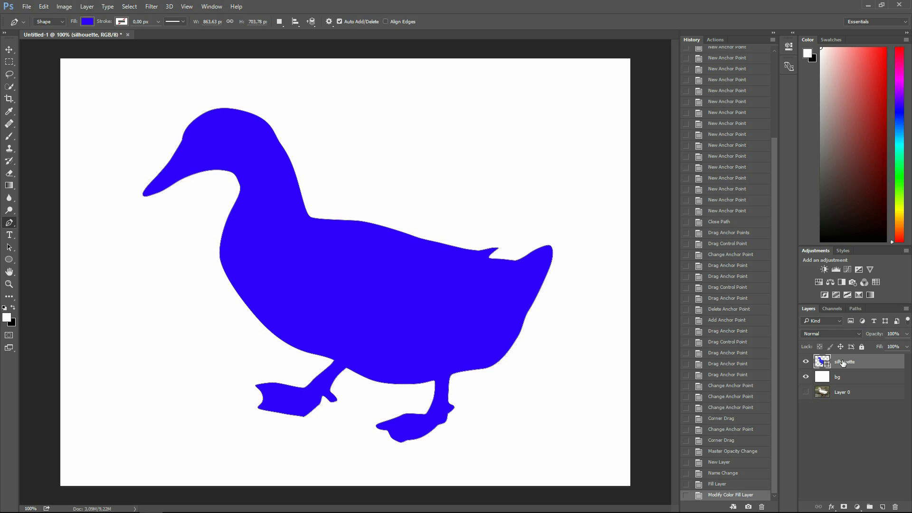
# Step: Add a Gradient Overlay effect to the silhouette layer using the Foreground to Background preset
pyautogui.doubleClick(876, 363)
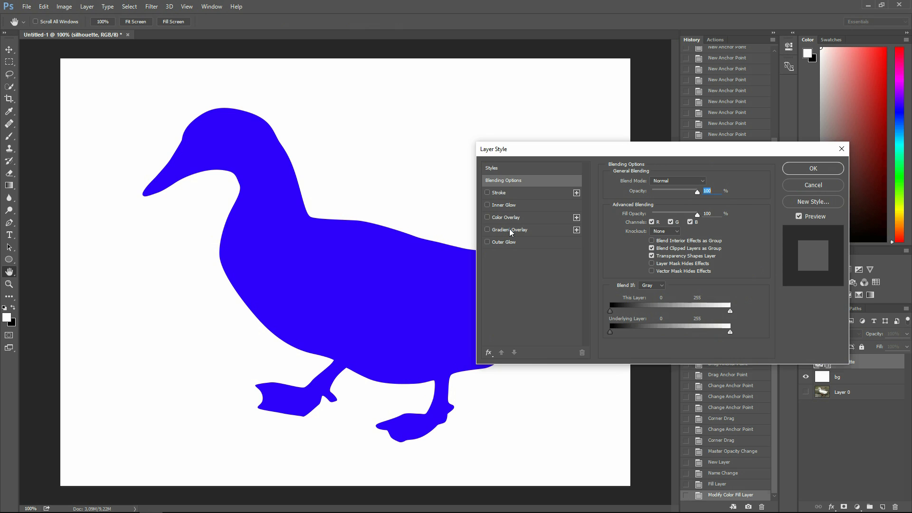
pyautogui.click(488, 352)
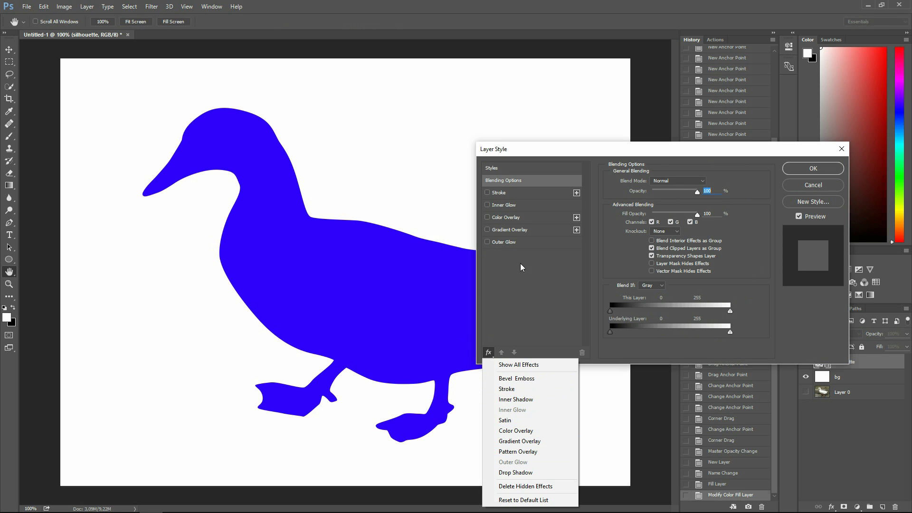
pyautogui.click(517, 231)
pyautogui.click(486, 230)
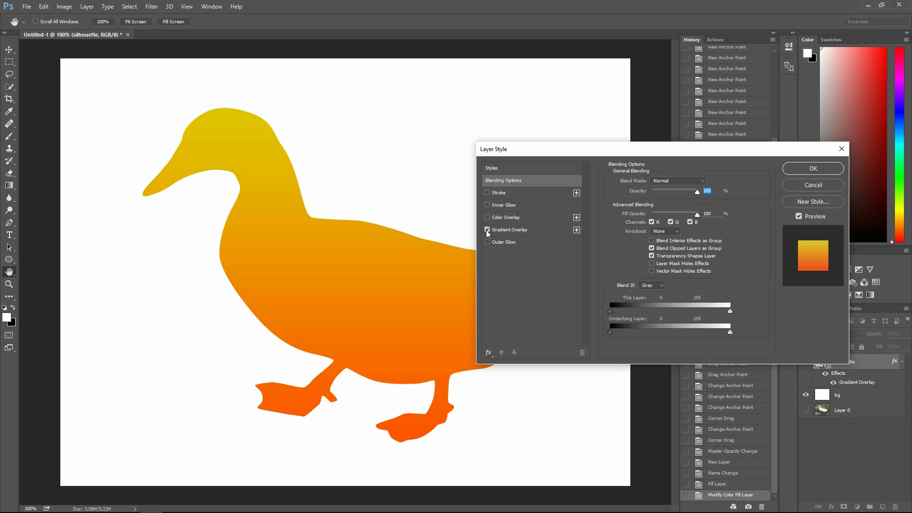
pyautogui.click(504, 229)
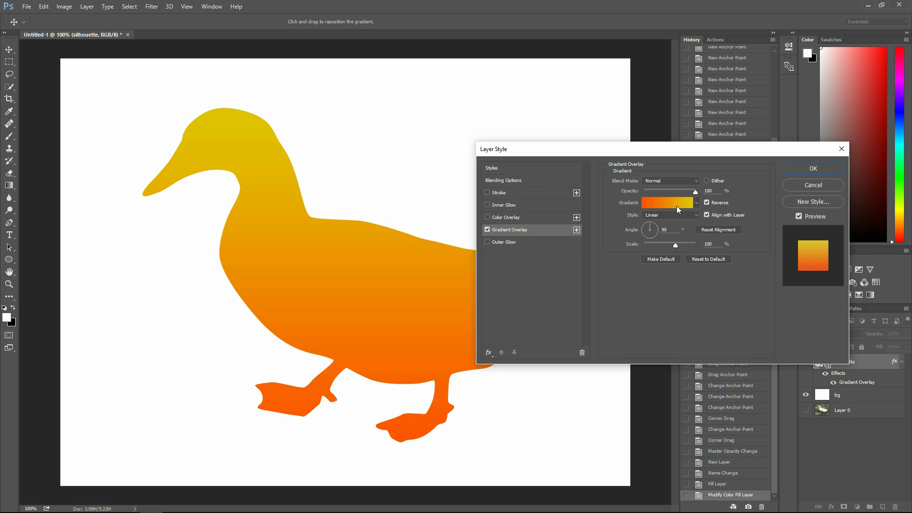
pyautogui.click(697, 203)
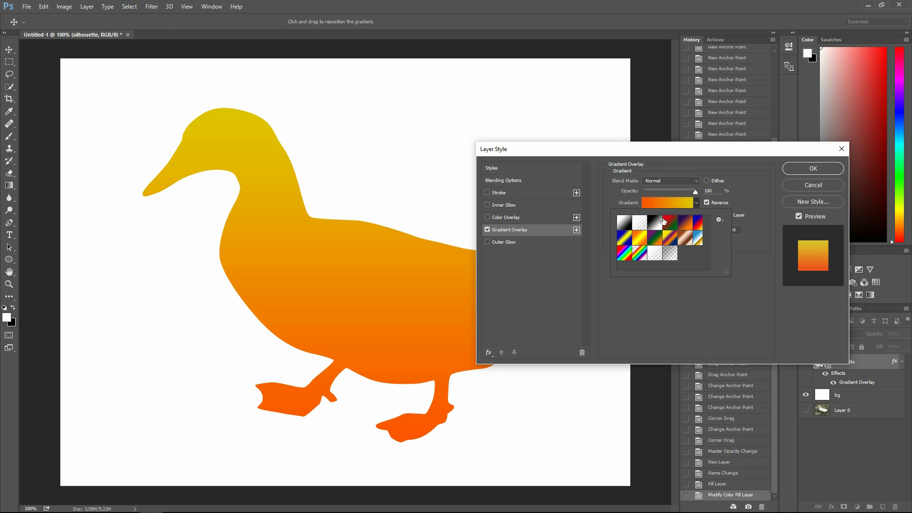
pyautogui.click(623, 228)
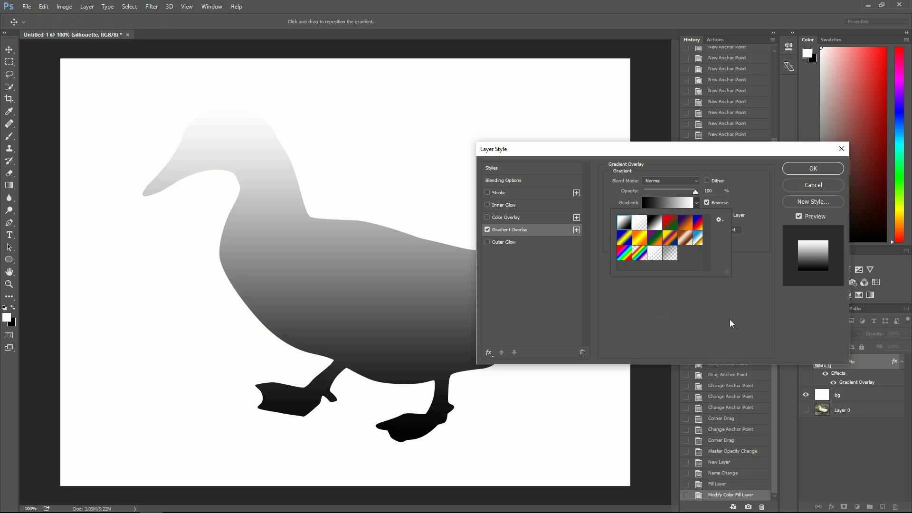
pyautogui.click(651, 315)
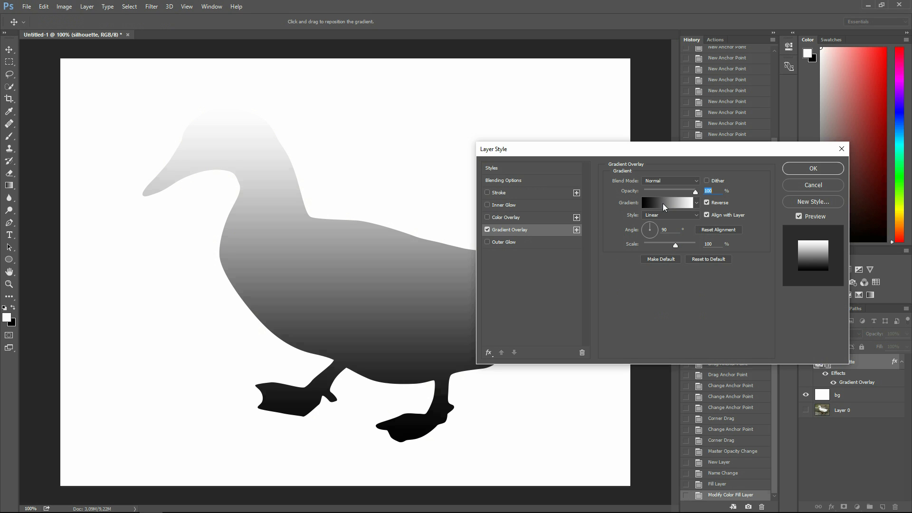
# Step: Edit the overlay gradient's colour stops so it runs from bright red to purple
pyautogui.click(662, 203)
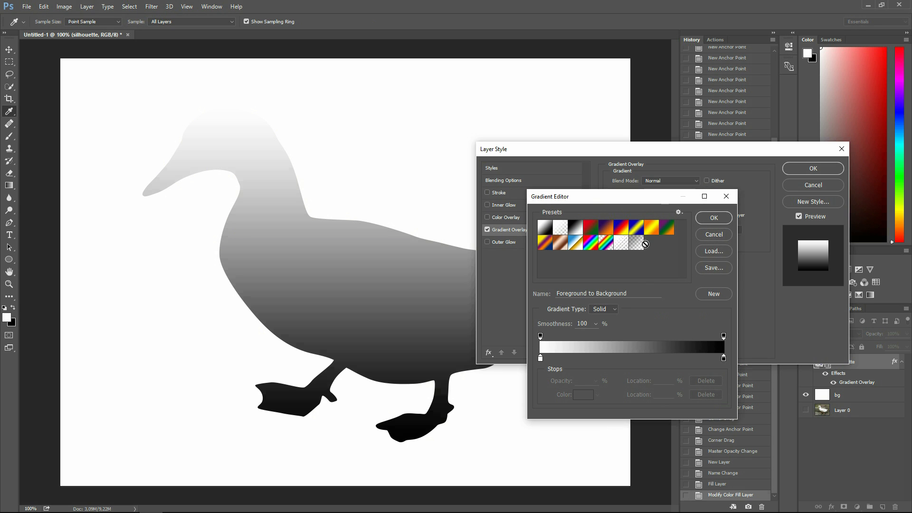
pyautogui.doubleClick(540, 358)
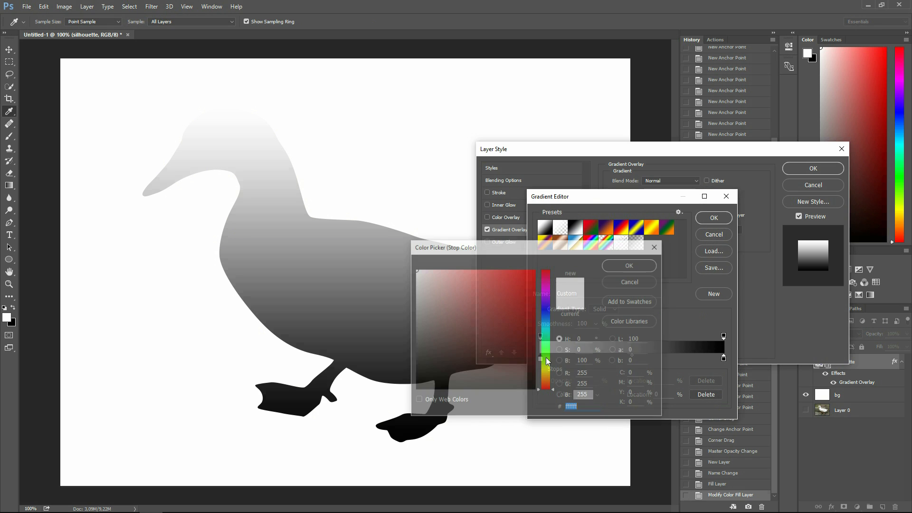
pyautogui.moveTo(505, 326); pyautogui.dragTo(597, 170)
pyautogui.click(645, 264)
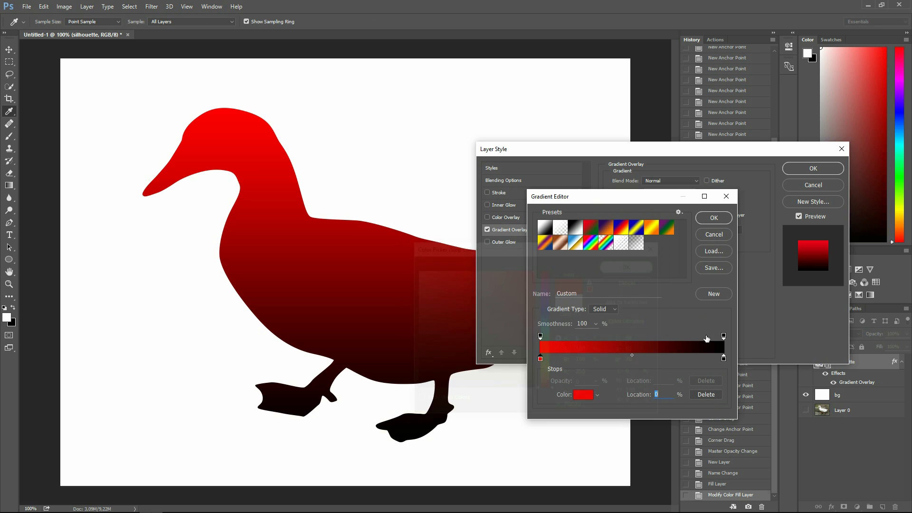
pyautogui.click(723, 358)
pyautogui.doubleClick(723, 358)
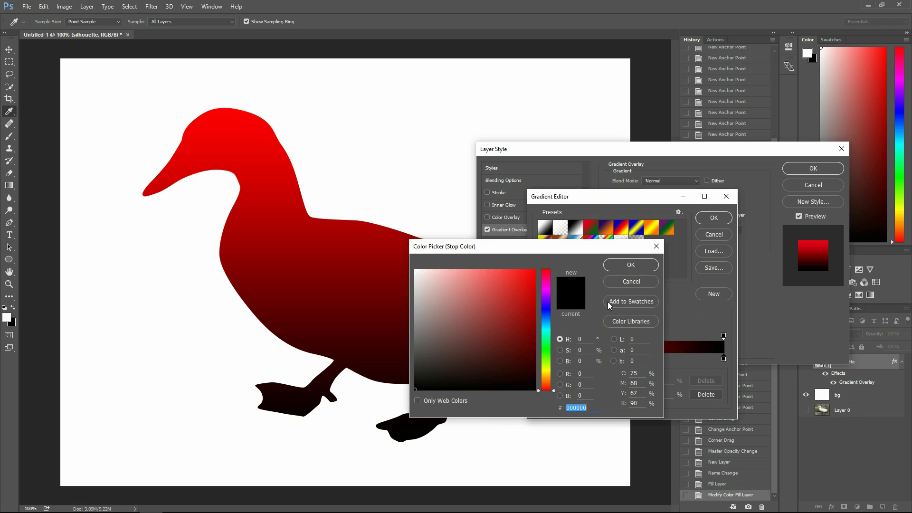
pyautogui.click(549, 289)
pyautogui.click(534, 330)
pyautogui.click(621, 264)
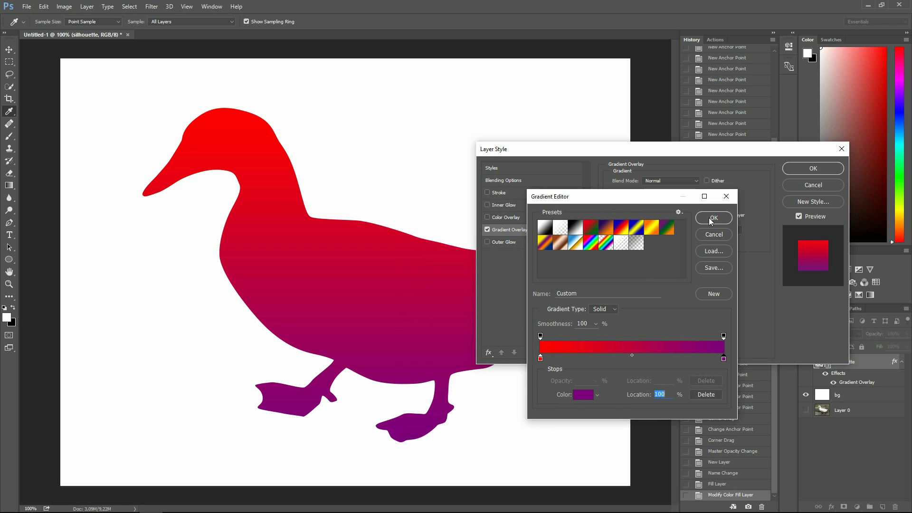
pyautogui.click(710, 220)
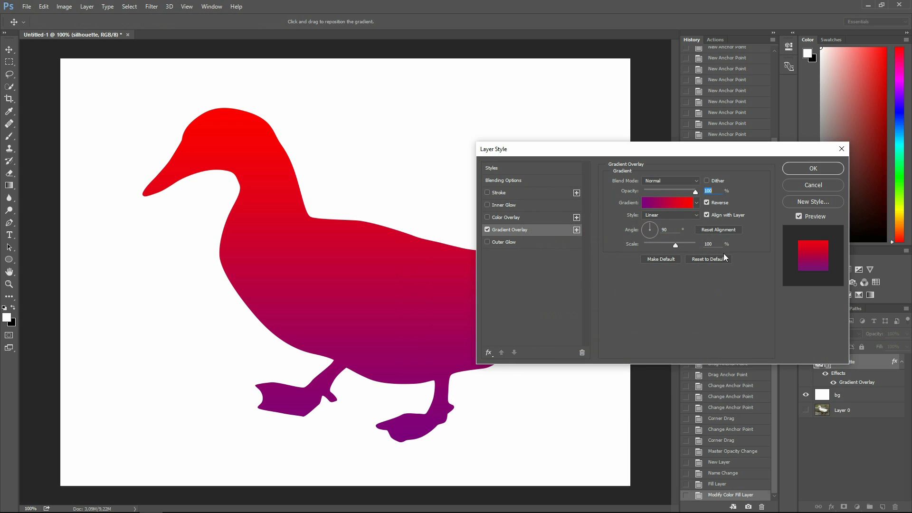
# Step: Toggle the gradient overlay's Reverse option repeatedly to compare both directions, and leave it enabled
pyautogui.click(706, 202)
pyautogui.click(718, 203)
pyautogui.click(719, 204)
pyautogui.click(719, 204)
pyautogui.click(719, 204)
pyautogui.click(718, 203)
# Step: Set the gradient overlay's angle to 34° and apply the layer style
pyautogui.click(646, 233)
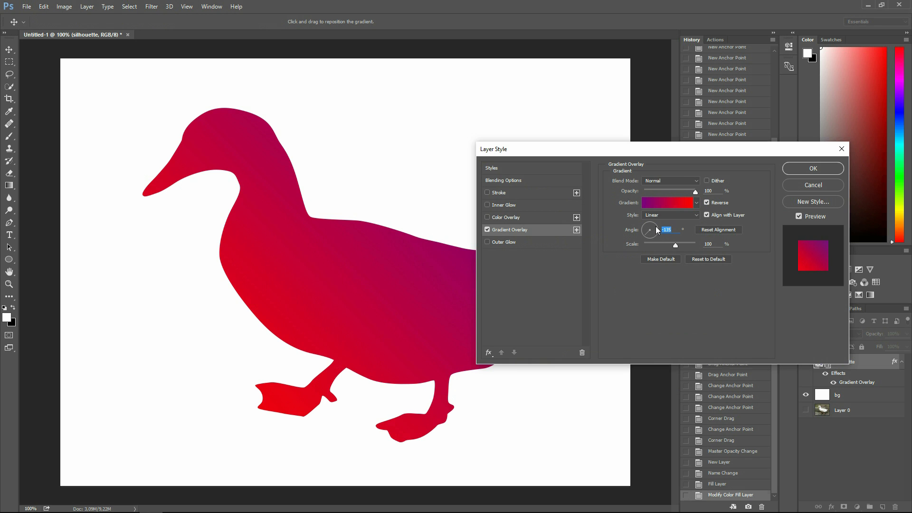
pyautogui.click(657, 230)
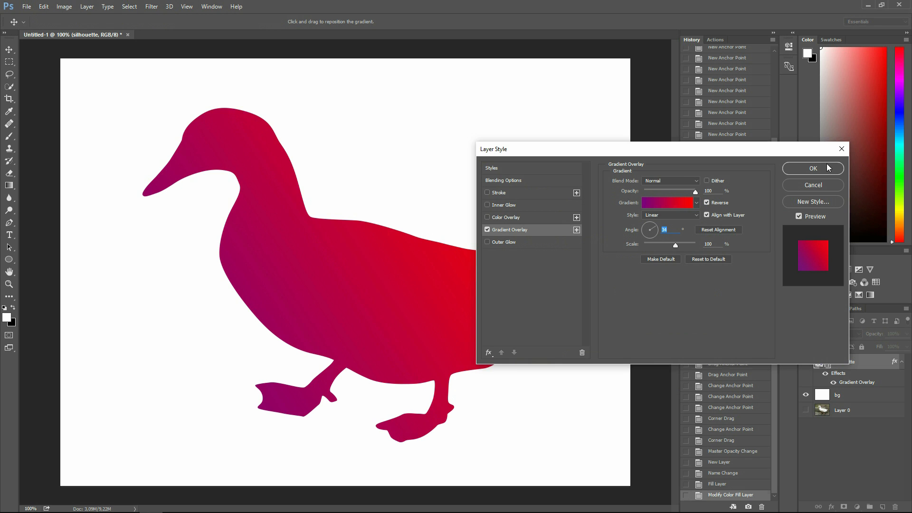
pyautogui.click(813, 168)
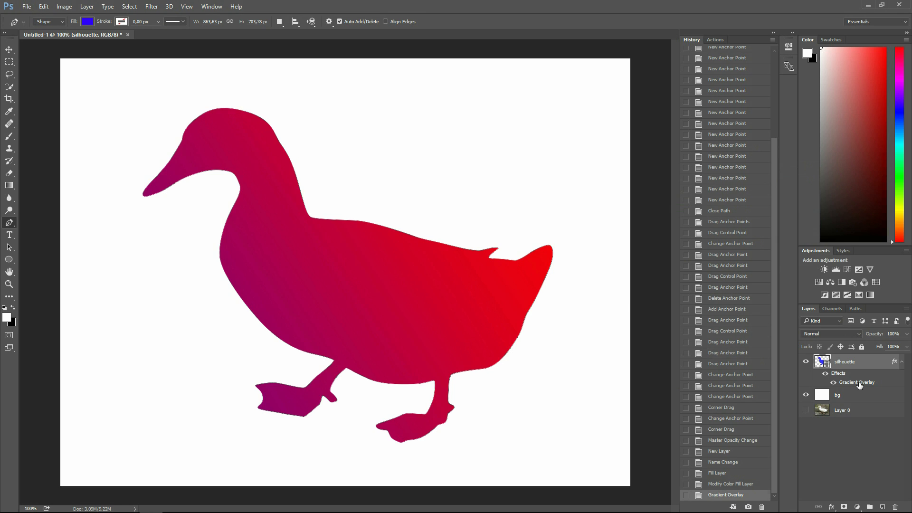
# Step: Reopen the silhouette's Gradient Overlay effect and set its opacity to 50%
pyautogui.click(845, 402)
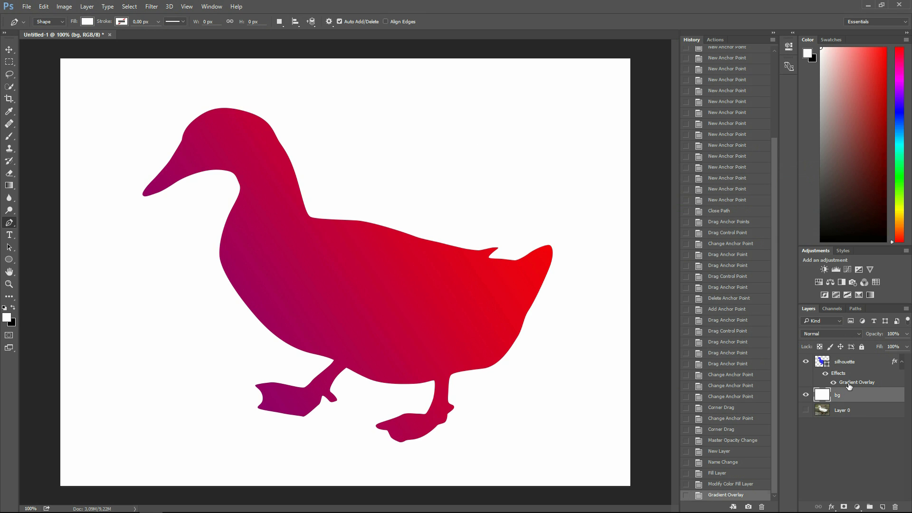
pyautogui.click(848, 384)
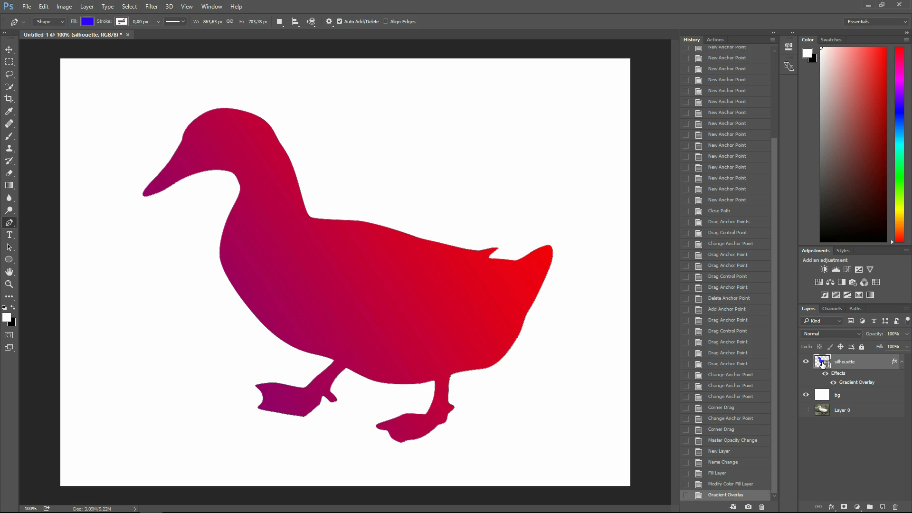
pyautogui.doubleClick(849, 384)
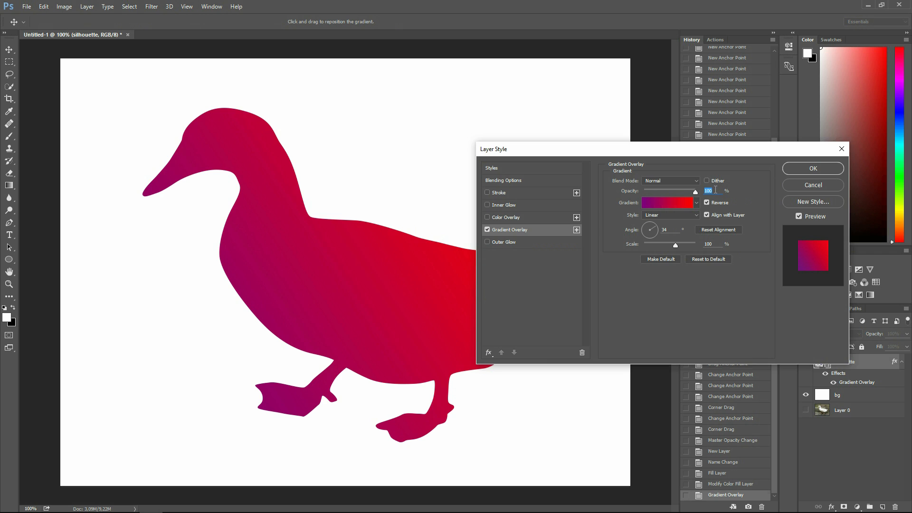
pyautogui.write('50')
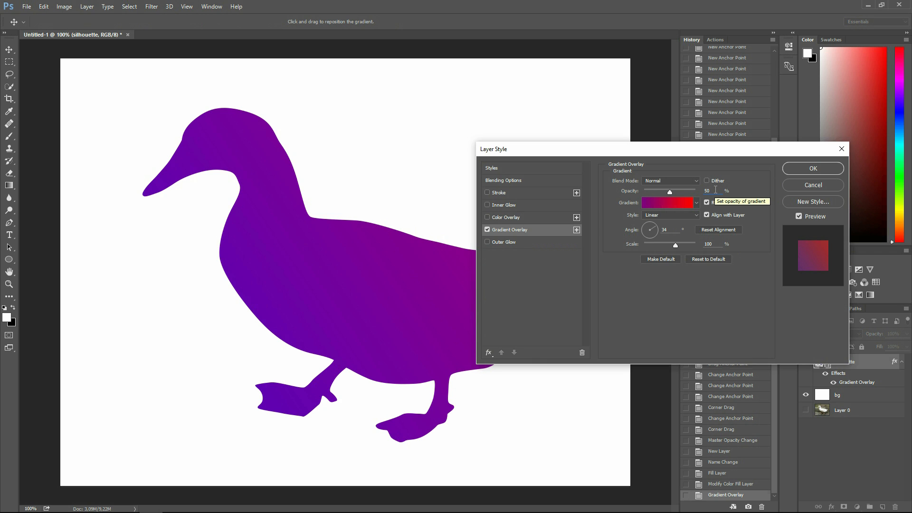
pyautogui.press('Return')
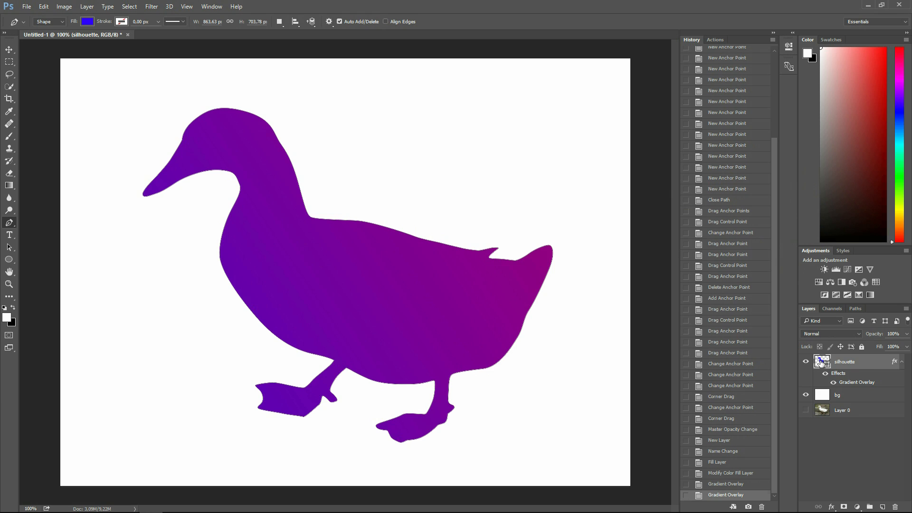
# Step: Set the silhouette layer's fill opacity to 0%, leaving the layer opacity at 100%
pyautogui.click(895, 346)
pyautogui.write('0')
pyautogui.press('Return')
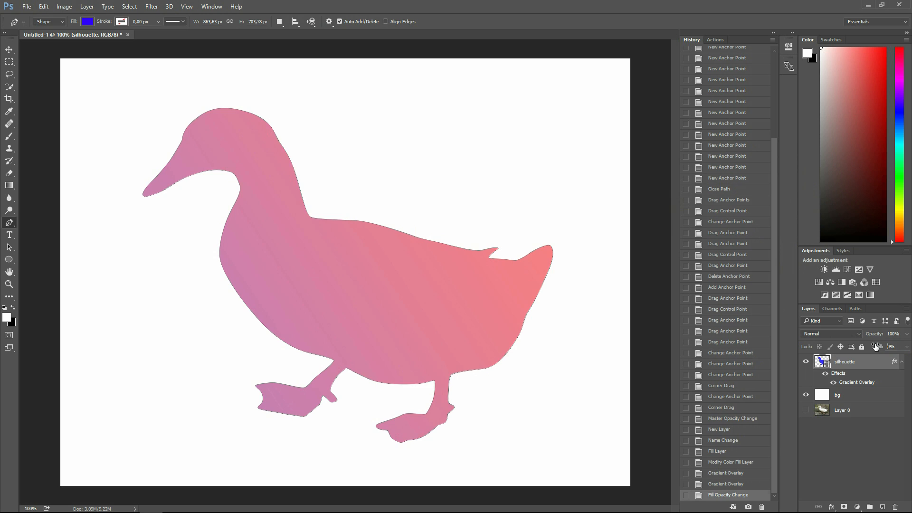
# Step: Reopen the silhouette's Gradient Overlay effect, set its opacity to 100% and apply the layer style
pyautogui.doubleClick(851, 383)
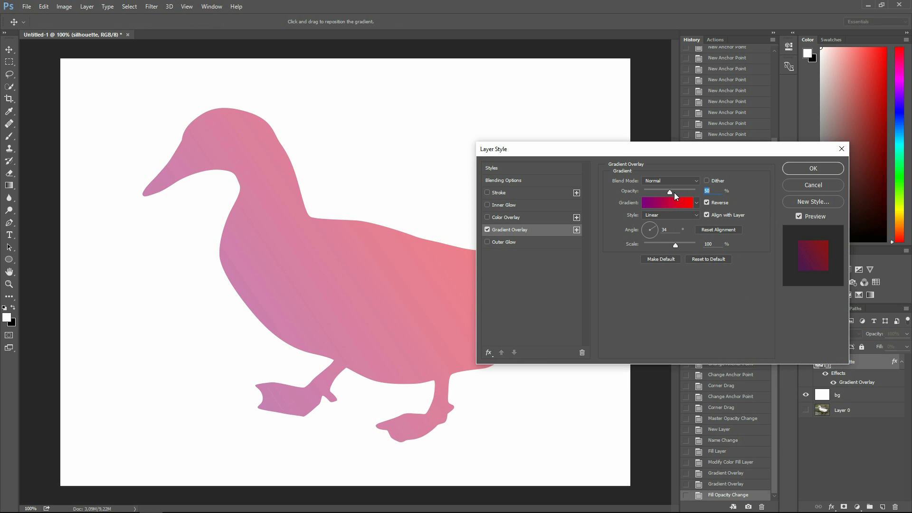
pyautogui.moveTo(669, 190); pyautogui.dragTo(706, 213)
pyautogui.write('100')
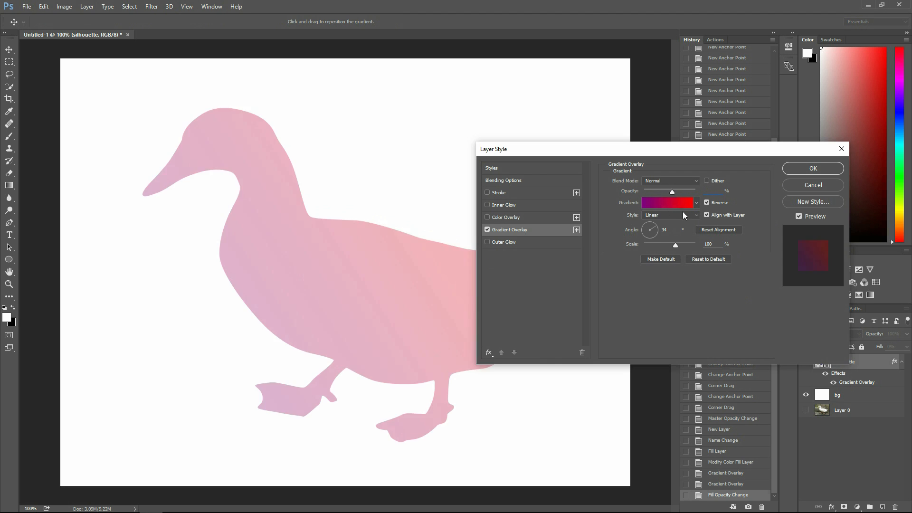
pyautogui.click(821, 163)
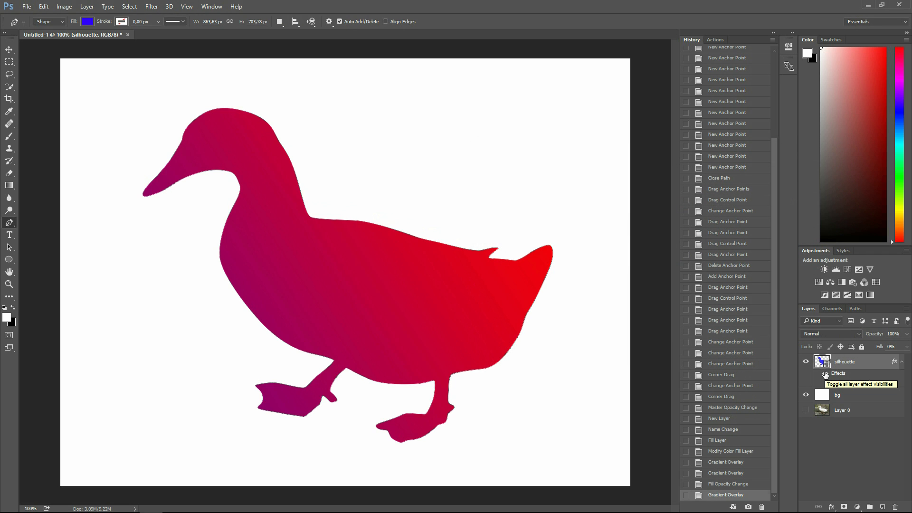
# Step: Hide the silhouette's Gradient Overlay effect and set the layer's fill opacity back to 100%
pyautogui.click(834, 383)
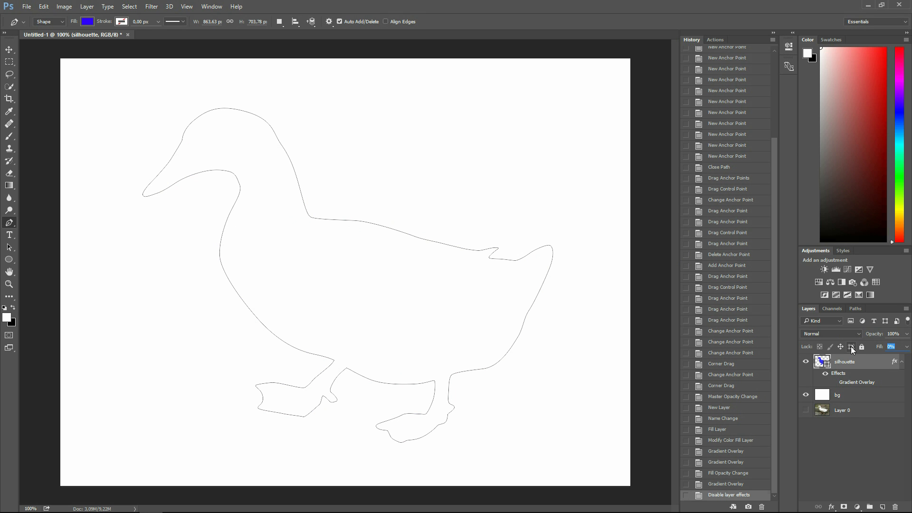
pyautogui.write('100')
pyautogui.press('Return')
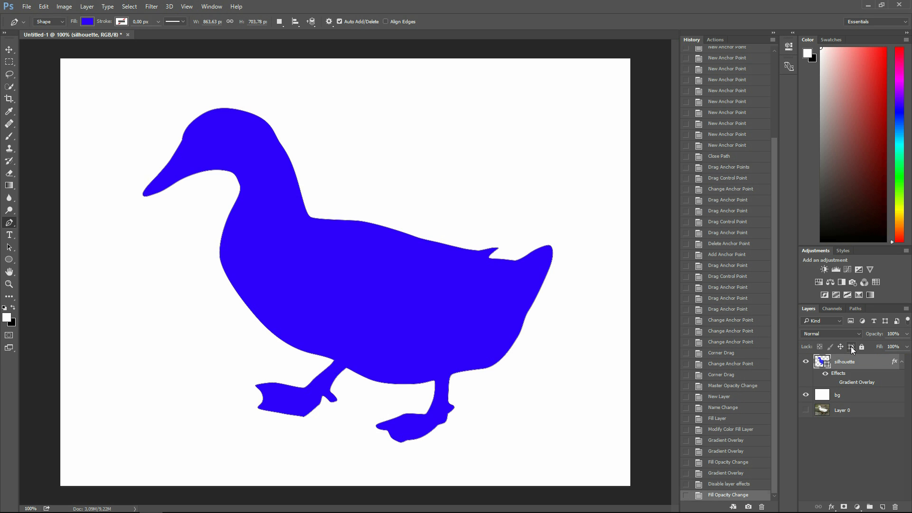
# Step: Change the silhouette shape's solid fill colour to black
pyautogui.doubleClick(818, 360)
pyautogui.moveTo(418, 380); pyautogui.dragTo(349, 488)
pyautogui.press('Return')
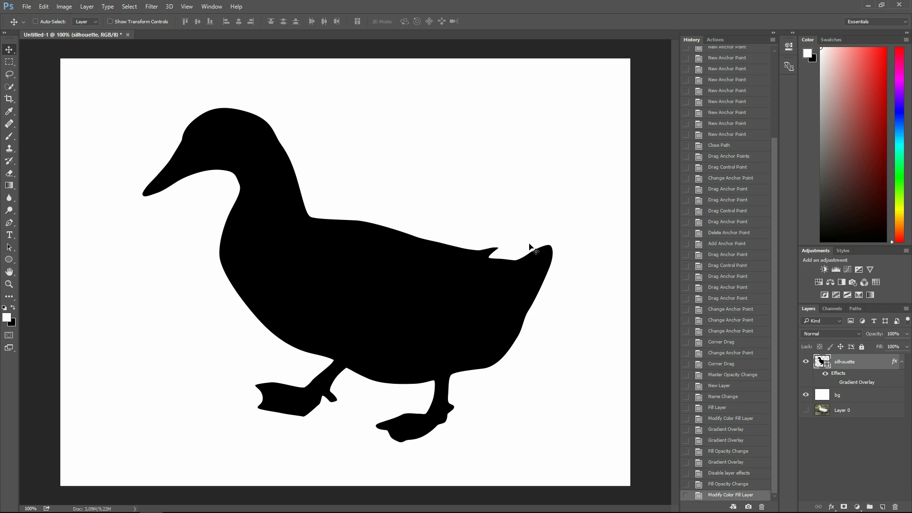
# Step: Enlarge the silhouette proportionally to about 854% with Free Transform, with the duck's back crossing the canvas, and inspect the edge at 100% zoom
pyautogui.hotkey('ctrl', 't')
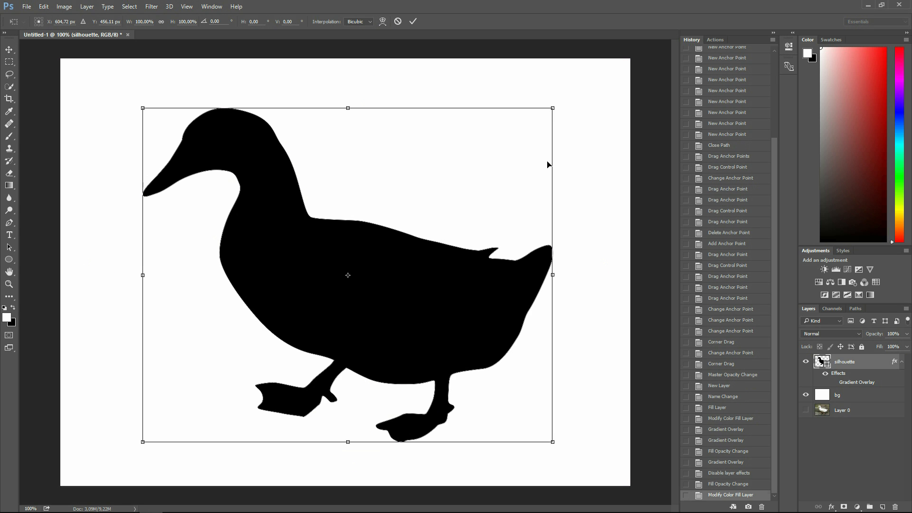
pyautogui.moveTo(554, 111); pyautogui.dragTo(911, 0)
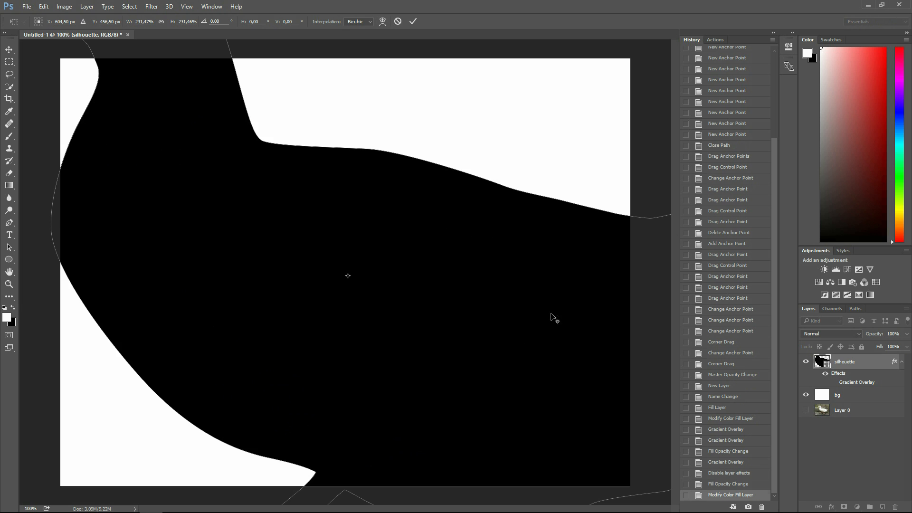
pyautogui.scroll(-3, 517, 336)
pyautogui.scroll(-5, 519, 336)
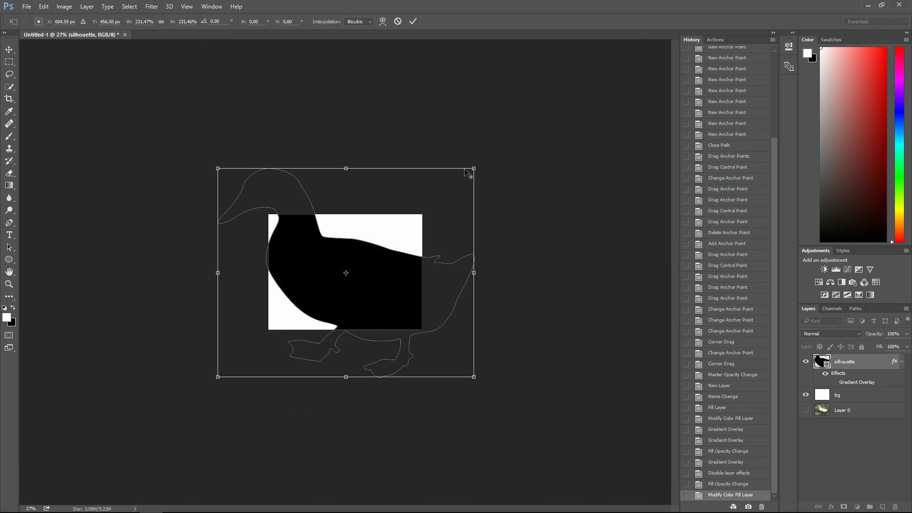
pyautogui.moveTo(475, 168); pyautogui.dragTo(911, 0)
pyautogui.moveTo(512, 323); pyautogui.dragTo(430, 420)
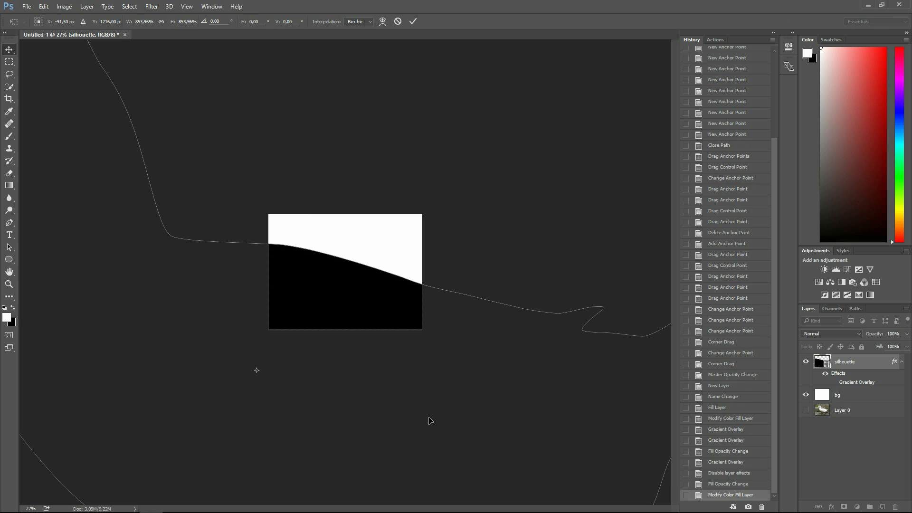
pyautogui.press('Return')
pyautogui.click(842, 399)
pyautogui.press('ctrl')
pyautogui.hotkey('ctrl', '1')
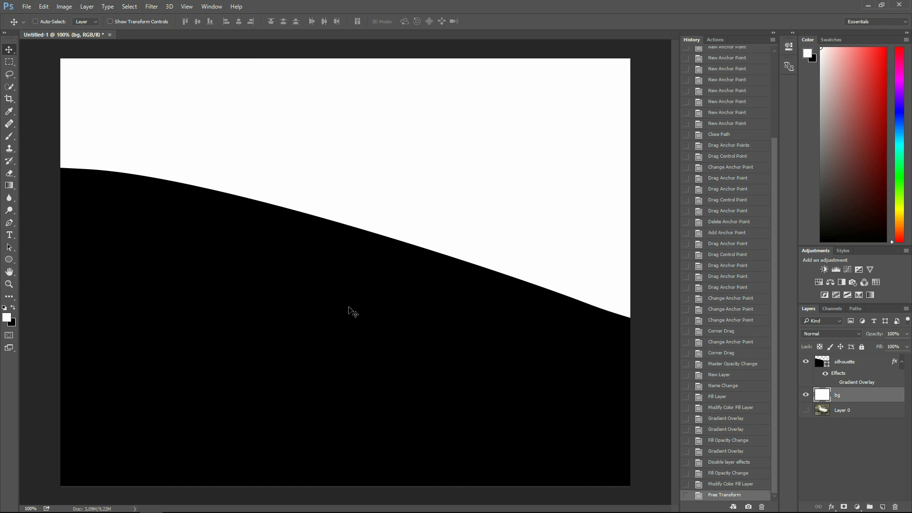
pyautogui.moveTo(526, 306); pyautogui.dragTo(249, 300)
pyautogui.press('ctrl')
pyautogui.hotkey('ctrl', 'z')
# Step: Move the enlarged silhouette layer up and to the left to bring the tail edge into the canvas
pyautogui.click(850, 363)
pyautogui.moveTo(523, 354); pyautogui.dragTo(109, 296)
pyautogui.moveTo(456, 348); pyautogui.dragTo(136, 232)
pyautogui.moveTo(420, 298); pyautogui.dragTo(205, 226)
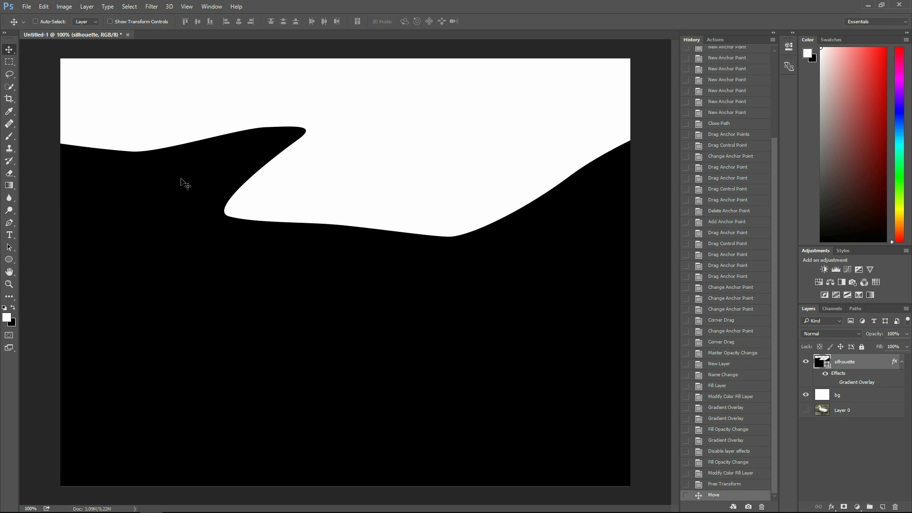
# Step: Scale the silhouette down proportionally with Free Transform to about 241 × 196 px, placed near the canvas centre
pyautogui.hotkey('ctrl', '0')
pyautogui.scroll(-5, 578, 322)
pyautogui.hotkey('ctrl', 't')
pyautogui.scroll(-2, 463, 335)
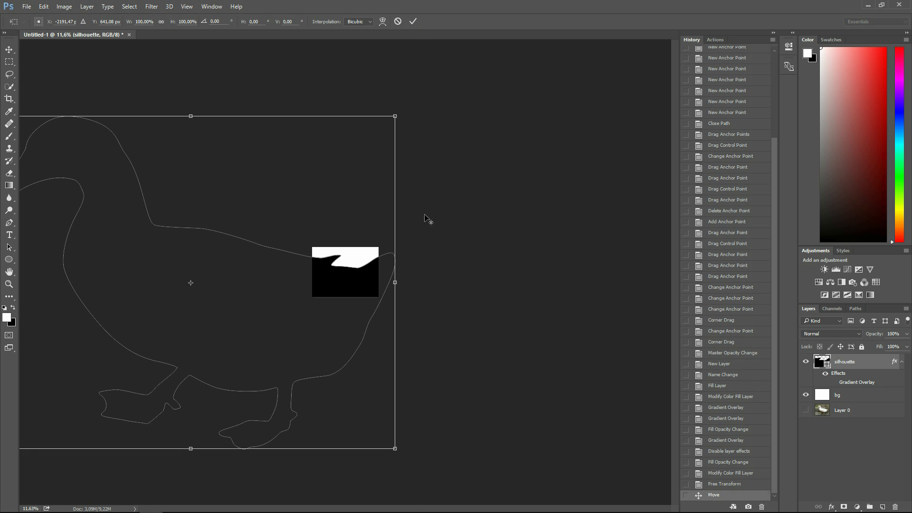
pyautogui.moveTo(392, 116); pyautogui.dragTo(360, 269)
pyautogui.press('Return')
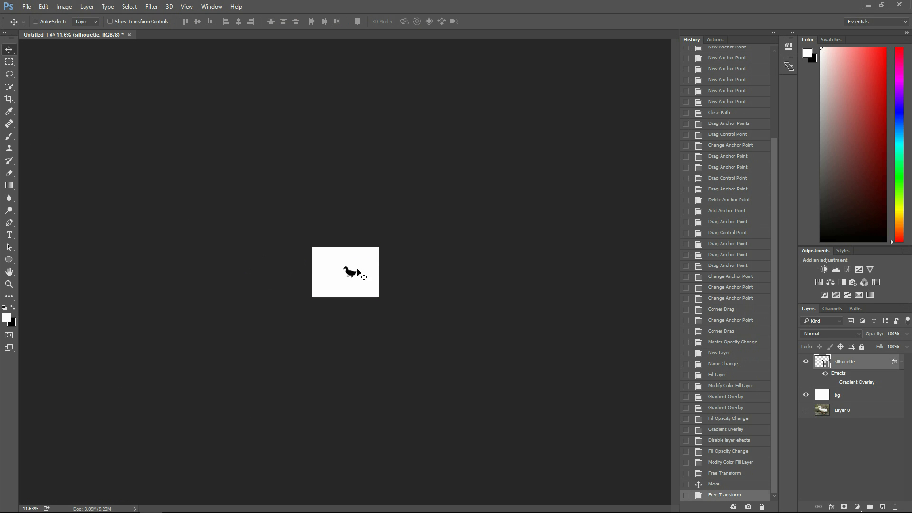
pyautogui.hotkey('ctrl', '1')
# Step: Draw a square of about 159 px with the Rectangle tool in the silhouette layer, to the left of the duck
pyautogui.click(865, 396)
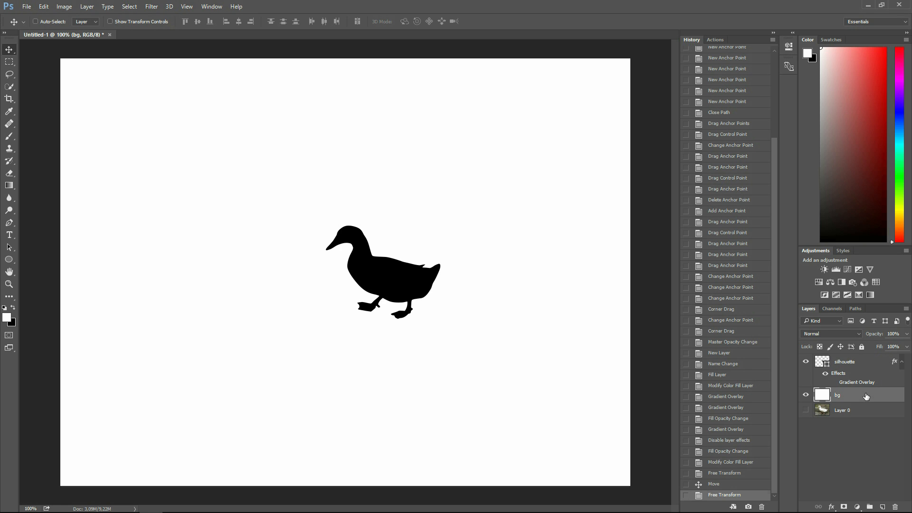
pyautogui.click(863, 366)
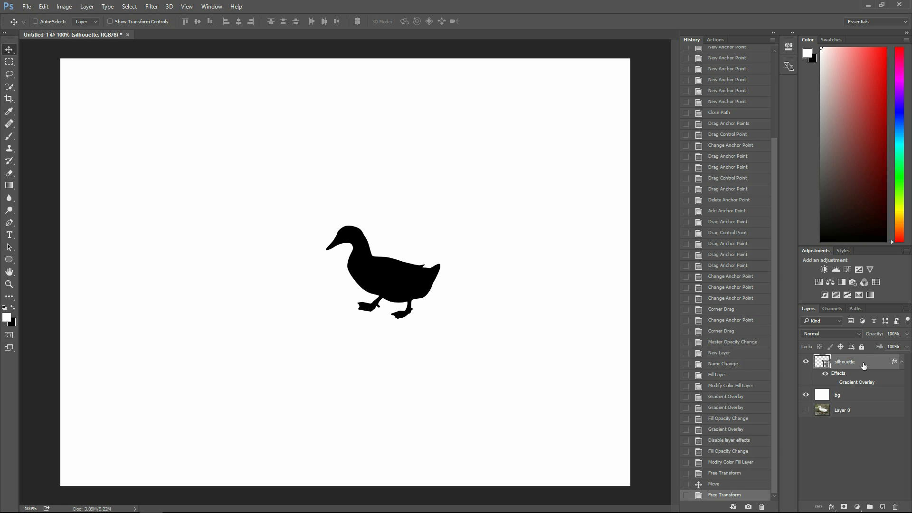
pyautogui.click(10, 262)
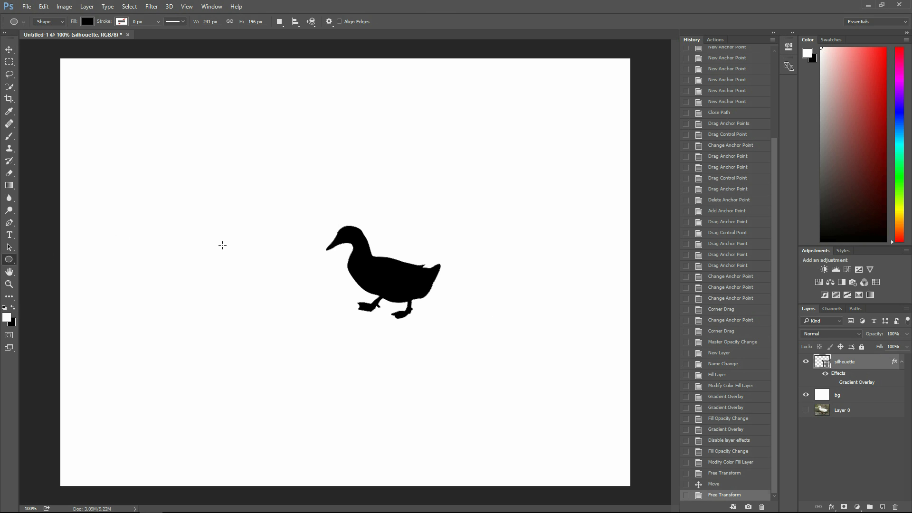
pyautogui.rightClick(11, 261)
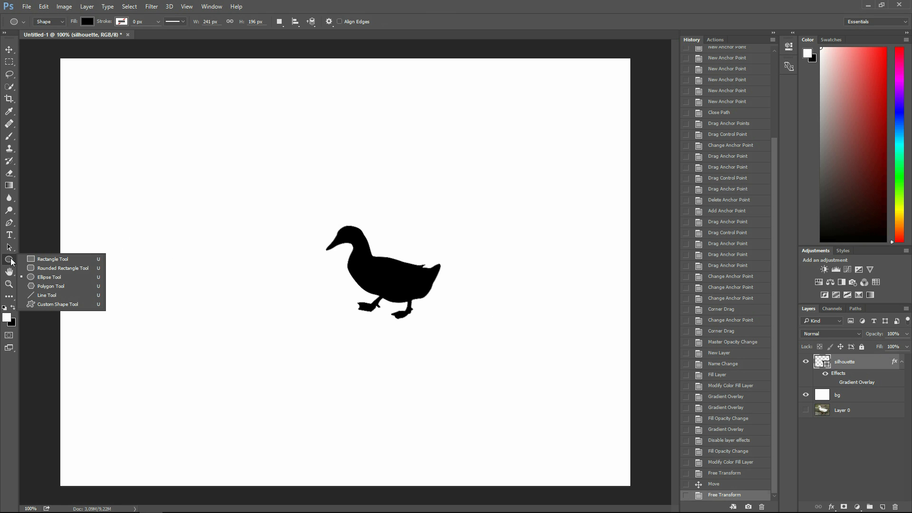
pyautogui.click(56, 259)
pyautogui.moveTo(102, 161); pyautogui.dragTo(204, 238)
# Step: Draw a rounded rectangle of about 411 × 204 px with a 20 px corner radius above the duck
pyautogui.rightClick(10, 262)
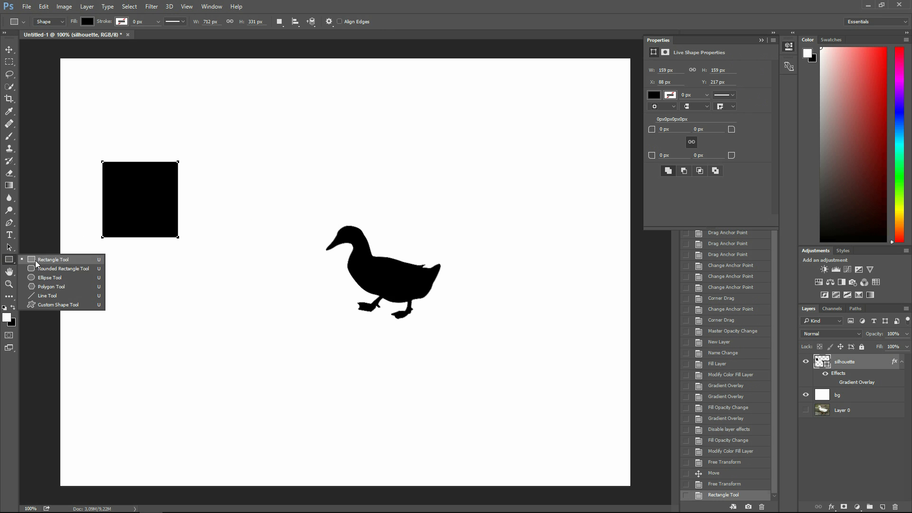
pyautogui.click(53, 268)
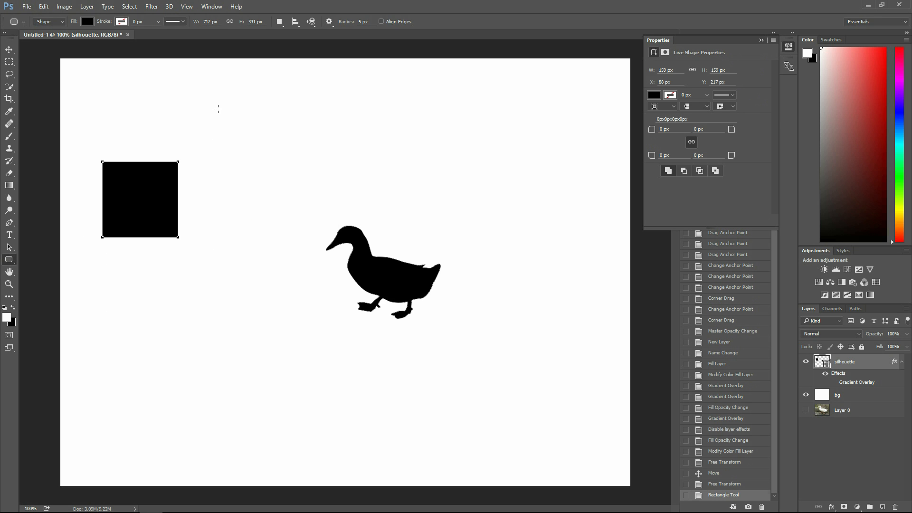
pyautogui.doubleClick(362, 21)
pyautogui.write('20')
pyautogui.moveTo(217, 102); pyautogui.dragTo(412, 199)
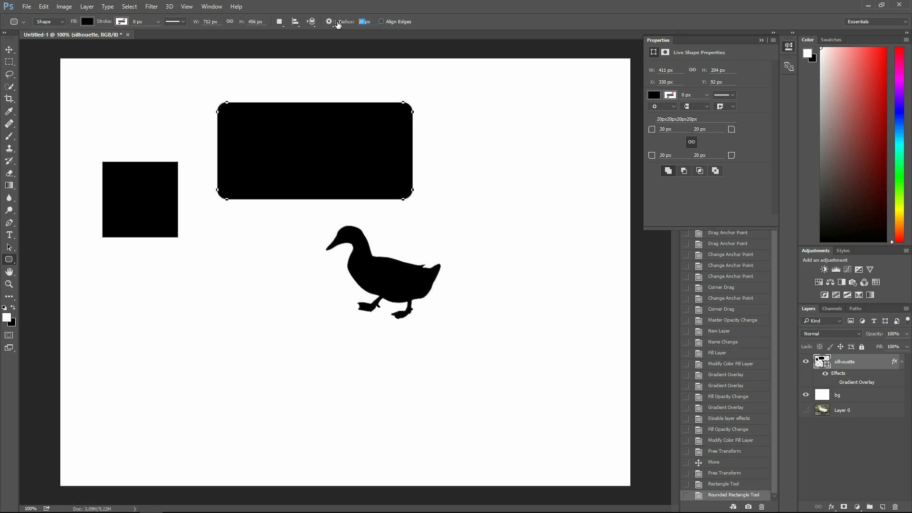
# Step: Draw a second rounded rectangle of about 240 × 212 px with a 10 px corner radius, right of the larger one
pyautogui.write('10')
pyautogui.press('Return')
pyautogui.moveTo(419, 100); pyautogui.dragTo(534, 201)
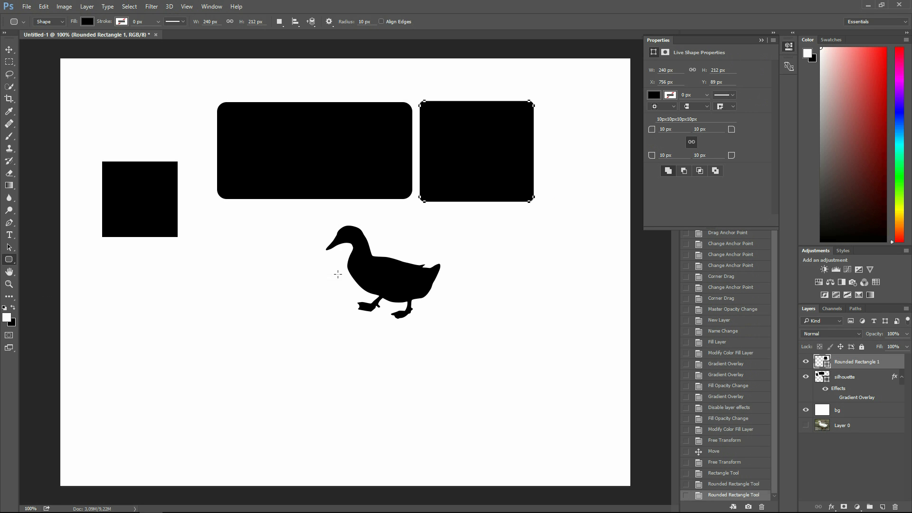
# Step: Switch to the Custom Shape tool and view its library of preset shapes
pyautogui.rightClick(9, 260)
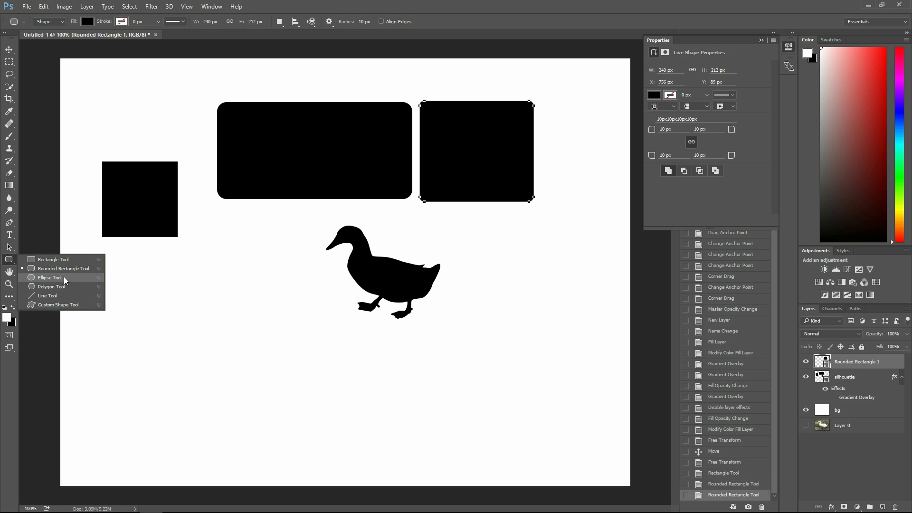
pyautogui.click(71, 304)
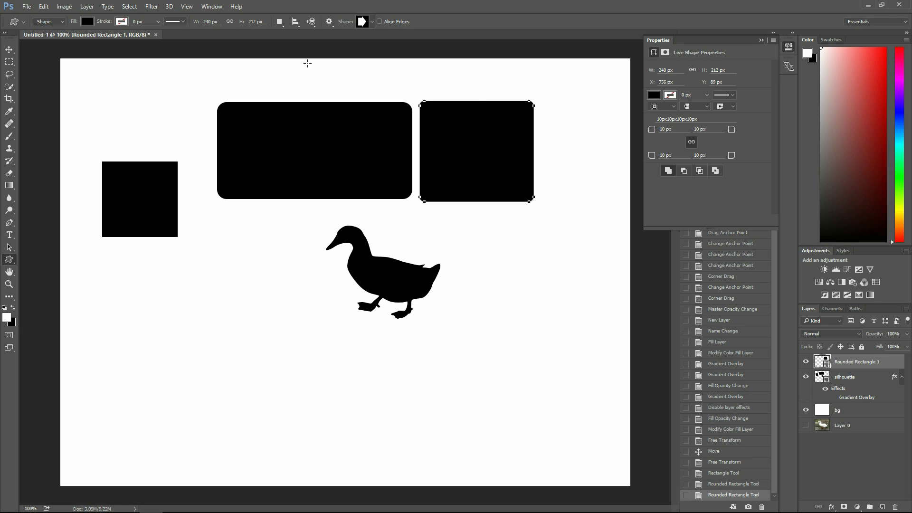
pyautogui.click(373, 21)
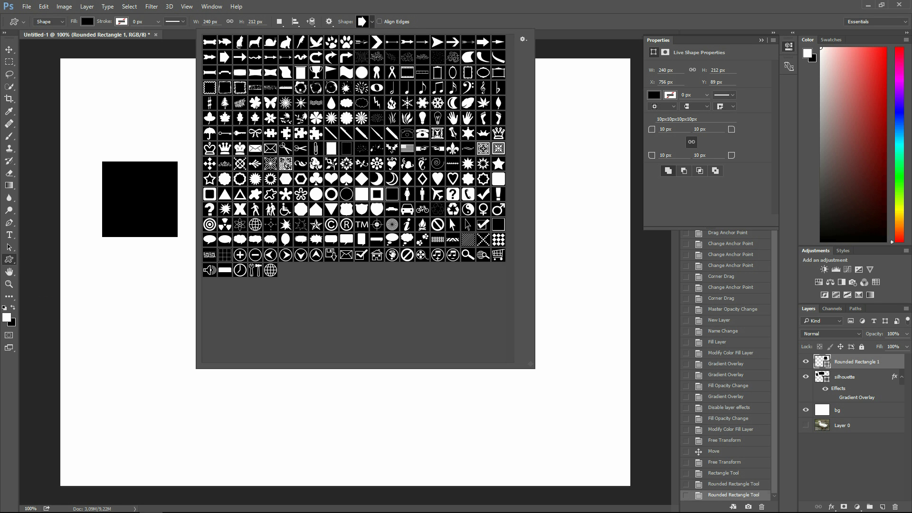
pyautogui.click(13, 264)
# Step: Choose the Rectangle tool and keep its path operation set to New Layer
pyautogui.rightClick(13, 264)
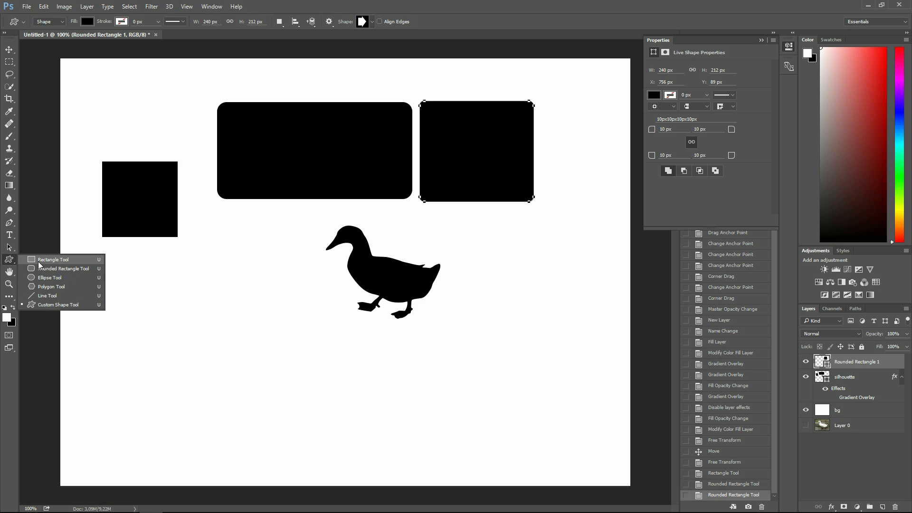
pyautogui.click(40, 262)
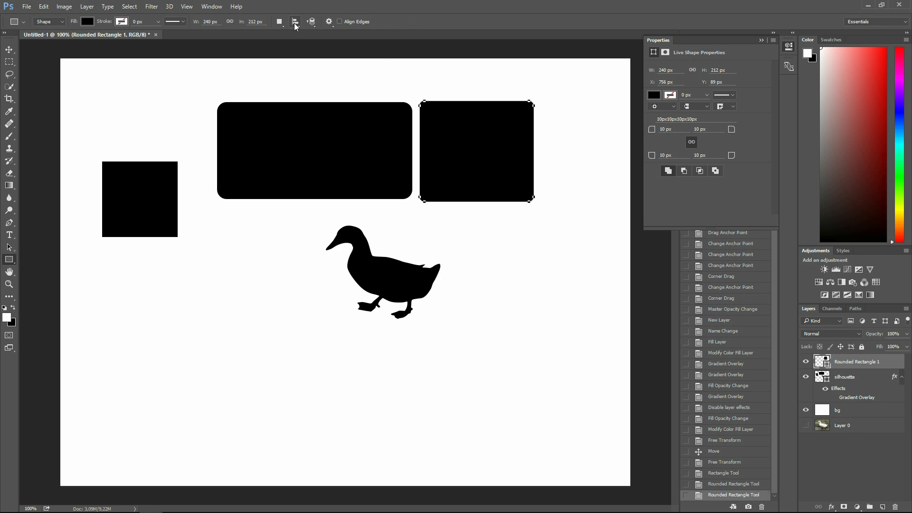
pyautogui.click(280, 22)
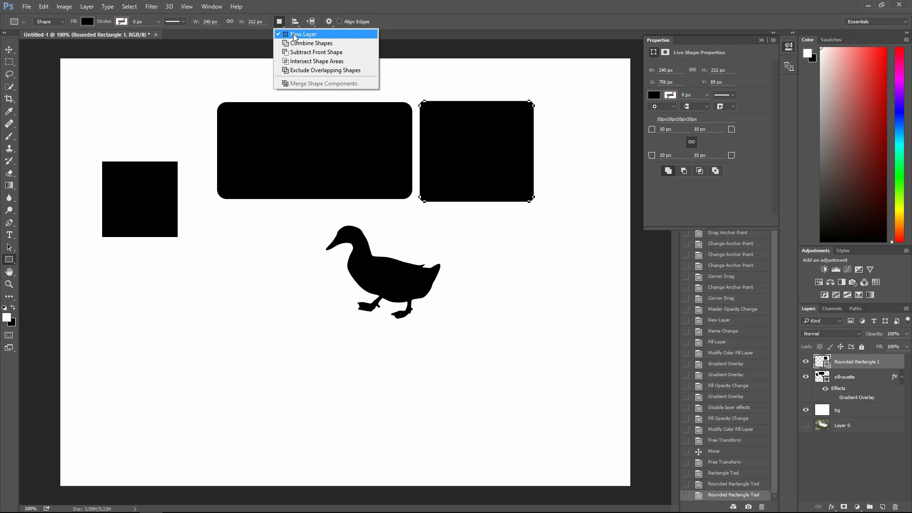
pyautogui.click(293, 34)
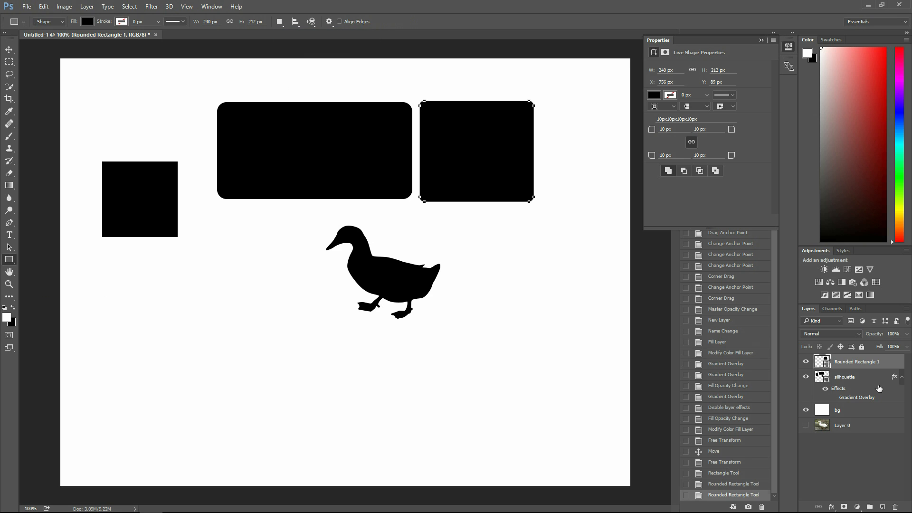
# Step: Delete the square and the 20 px-radius rounded rectangle from the silhouette layer, accepting the conversion to regular paths
pyautogui.click(845, 377)
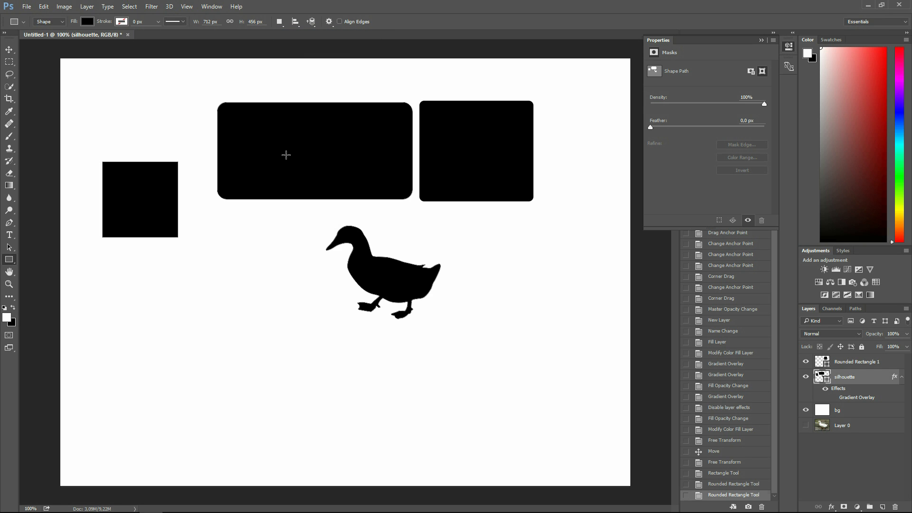
pyautogui.press('p')
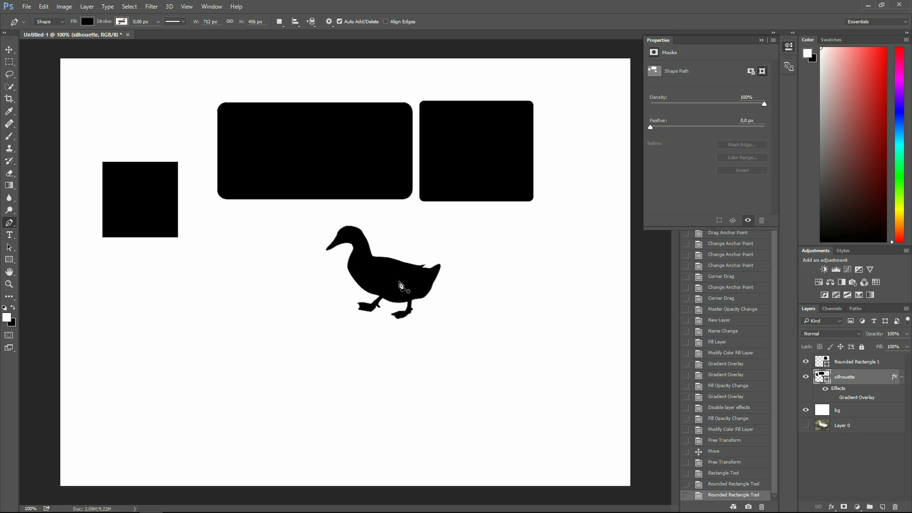
pyautogui.keyDown('ctrl'); pyautogui.click(337, 171); pyautogui.keyUp('ctrl')
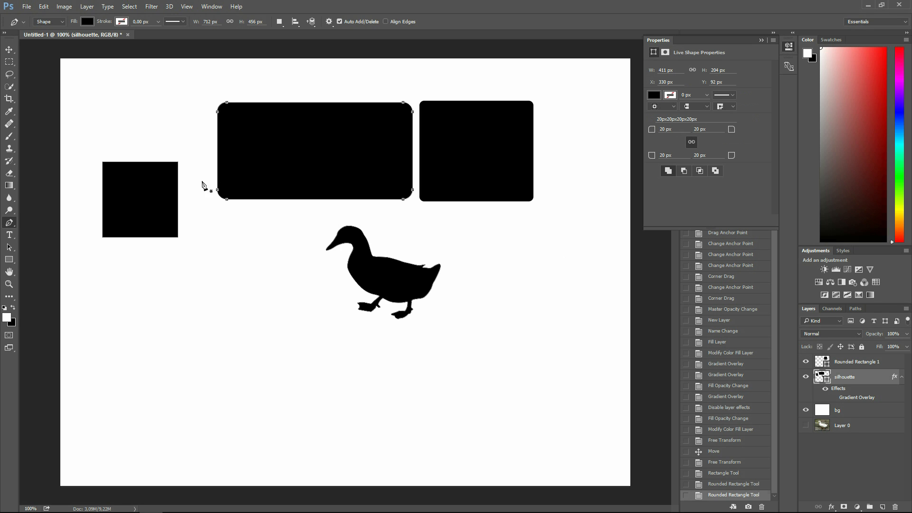
pyautogui.moveTo(49, 53); pyautogui.dragTo(528, 214)
pyautogui.moveTo(52, 134); pyautogui.dragTo(187, 303)
pyautogui.press('Delete')
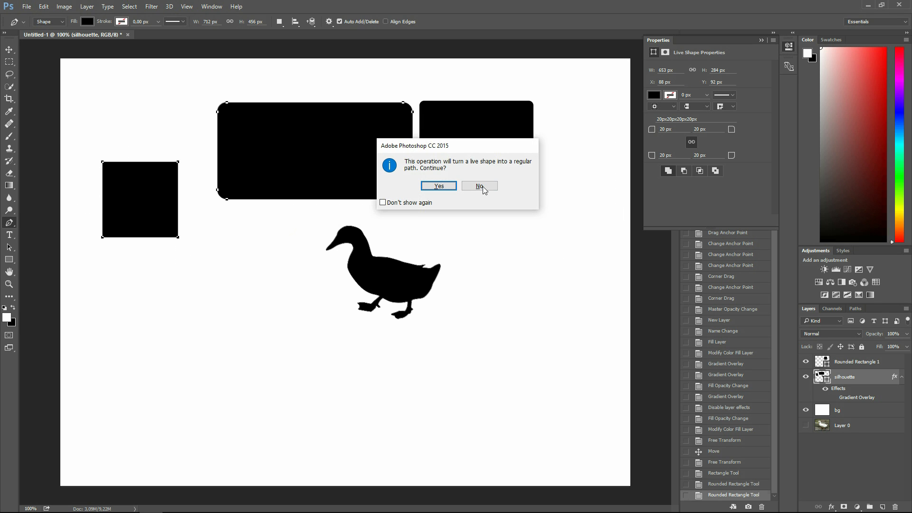
pyautogui.click(446, 190)
# Step: Draw a circle of about 228 × 228 px with the Ellipse tool on a new shape layer, beside the rounded rectangle
pyautogui.click(846, 359)
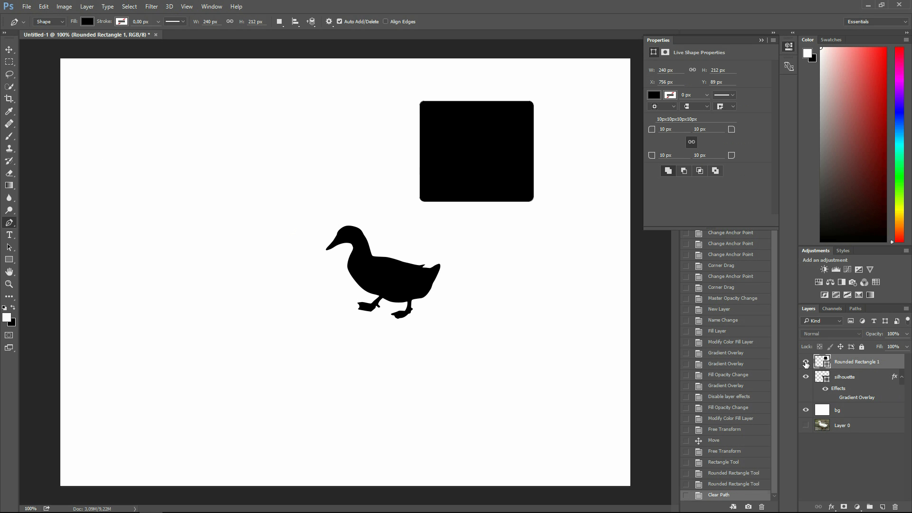
pyautogui.click(279, 21)
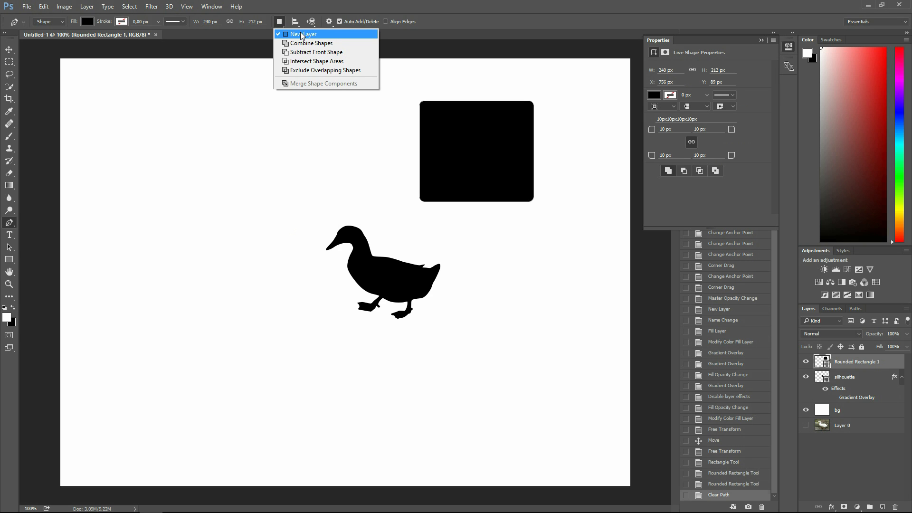
pyautogui.click(307, 43)
pyautogui.click(9, 259)
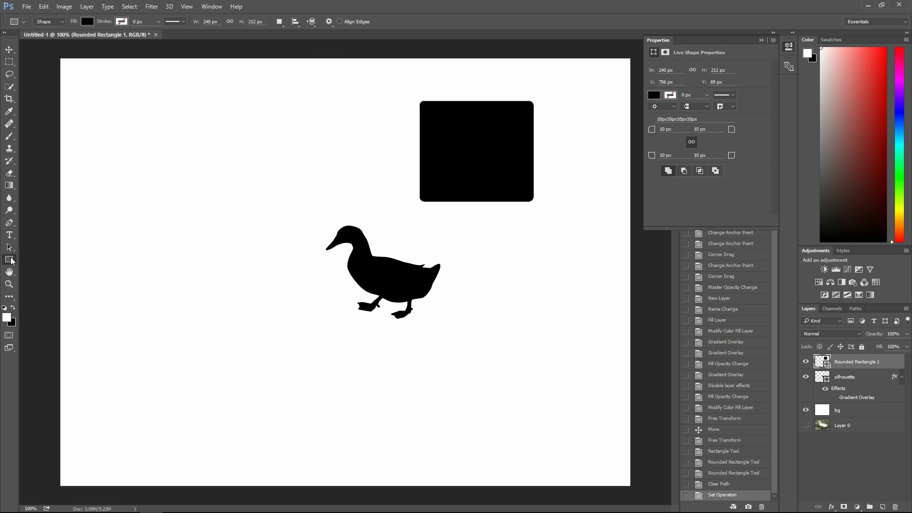
pyautogui.rightClick(9, 260)
pyautogui.click(42, 279)
pyautogui.moveTo(260, 120); pyautogui.dragTo(364, 240)
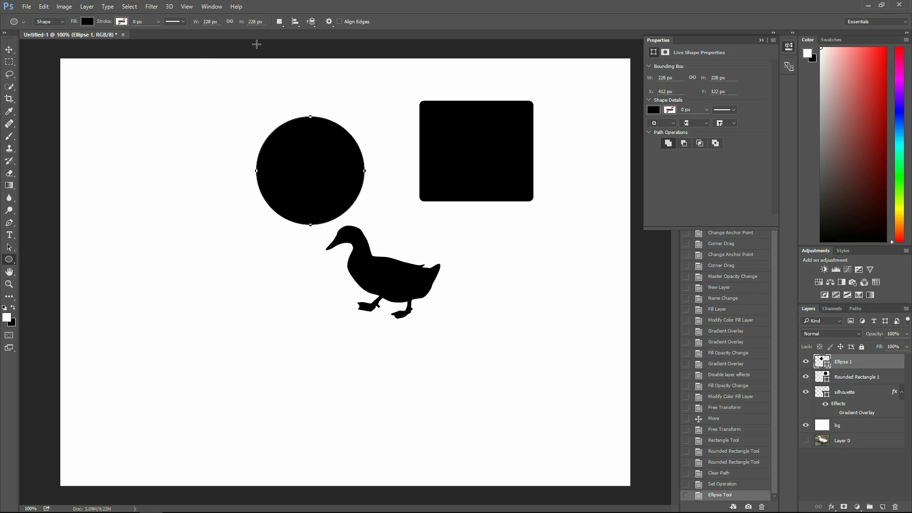
# Step: Add a circle of about 242 × 242 px overlapping the first circle on the same layer, using Combine Shapes
pyautogui.click(280, 23)
pyautogui.click(297, 46)
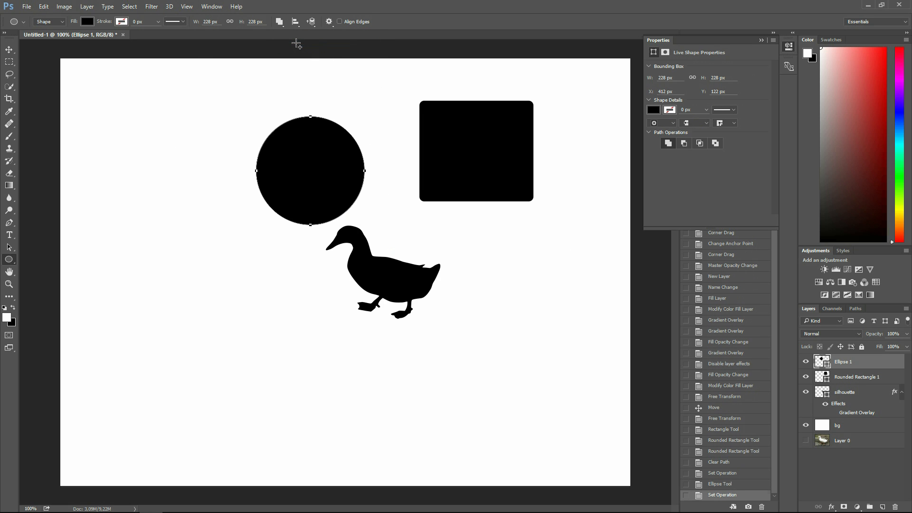
pyautogui.moveTo(154, 104); pyautogui.dragTo(293, 220)
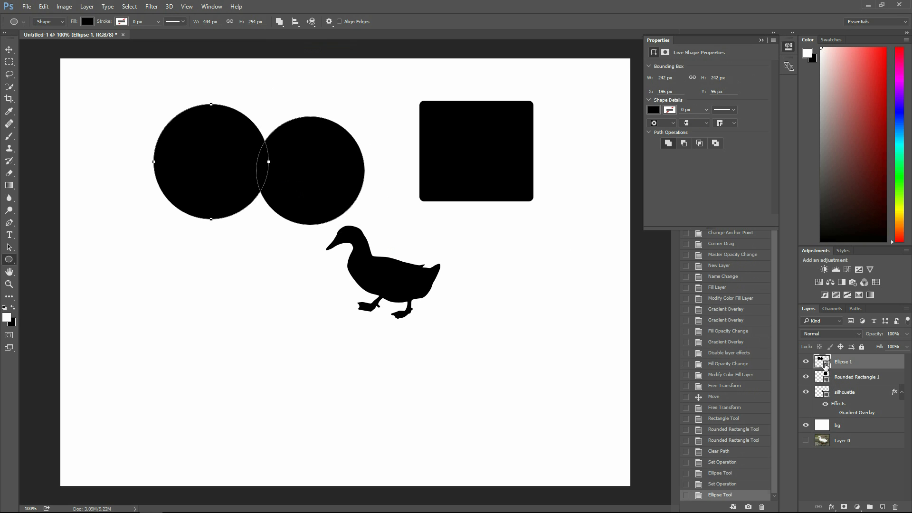
# Step: Hide the Rounded Rectangle 1 layer and toggle the Ellipse 1 layer off and on to check its circles
pyautogui.click(805, 377)
pyautogui.click(805, 361)
pyautogui.click(805, 362)
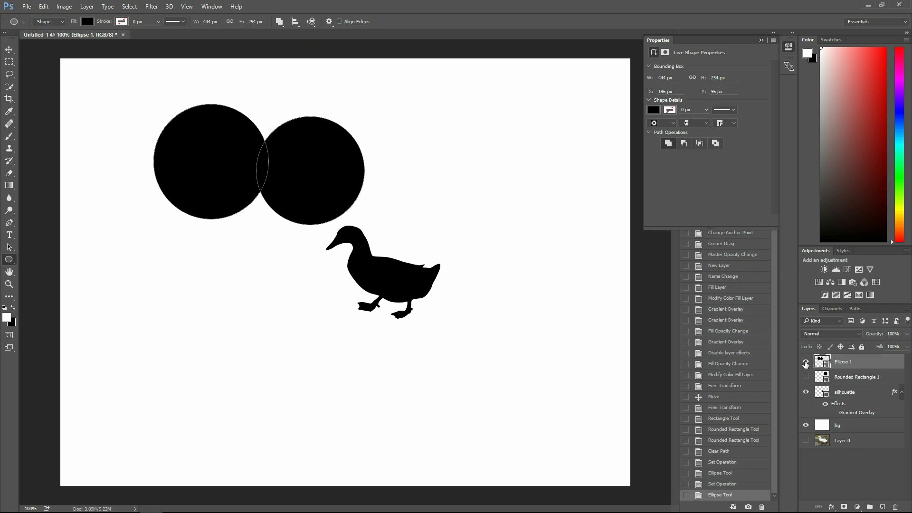
# Step: Try the Subtract Front Shape and Intersect Shape Areas path operations, and return to Combine Shapes
pyautogui.click(280, 25)
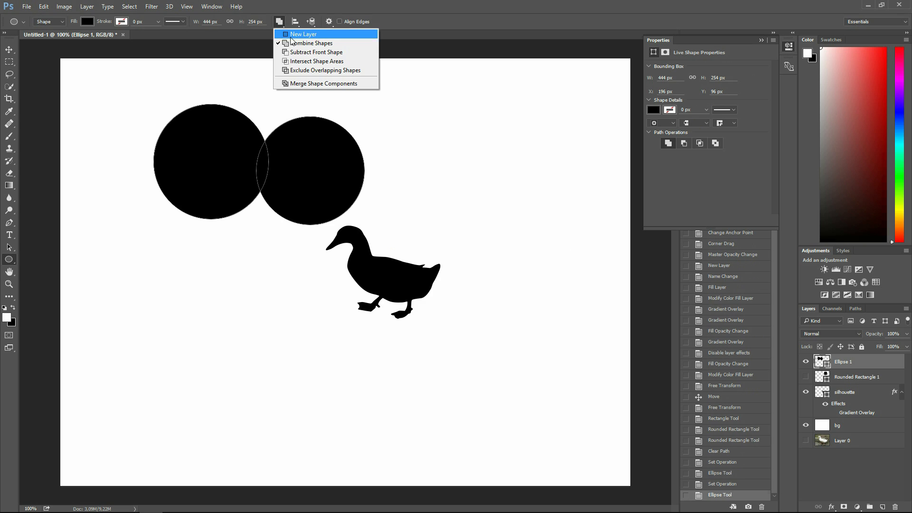
pyautogui.click(302, 56)
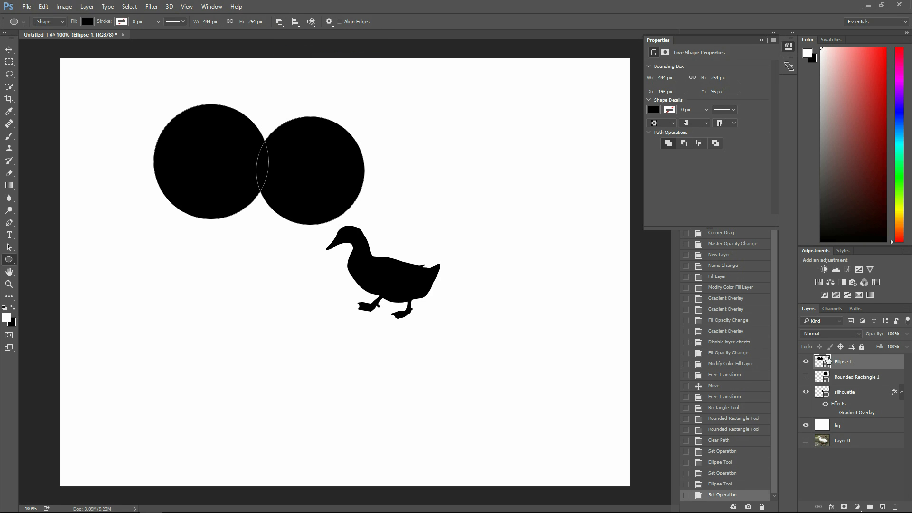
pyautogui.click(280, 23)
pyautogui.click(304, 61)
pyautogui.click(279, 22)
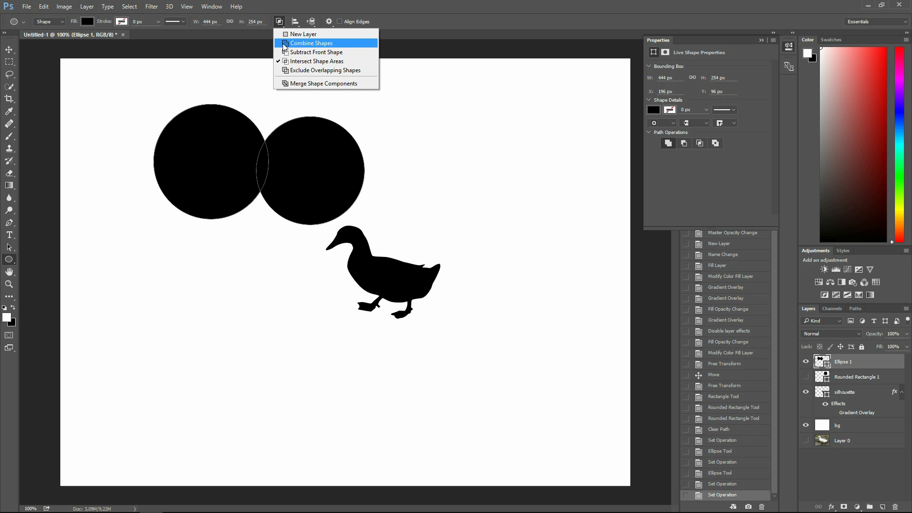
pyautogui.click(284, 43)
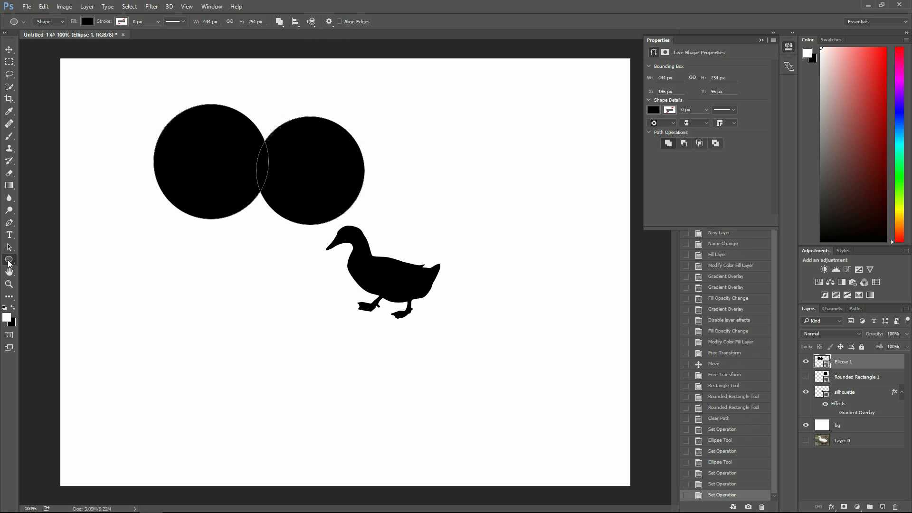
# Step: Add a third circle of about 229 × 229 px to the Ellipse 1 layer, overlapping the middle circle on its free side
pyautogui.moveTo(449, 90)
pyautogui.mouseDown()
pyautogui.moveTo(322, 197)
pyautogui.moveTo(341, 199)
pyautogui.mouseUp()
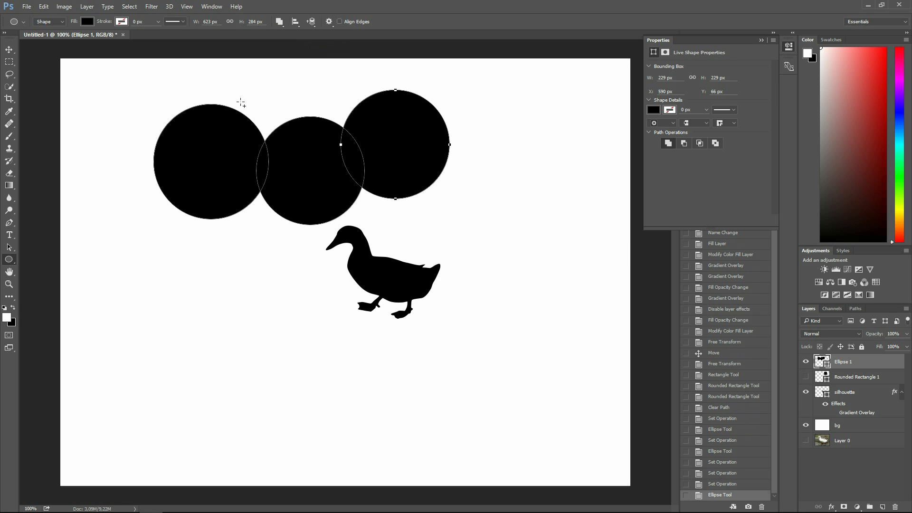
pyautogui.press('v')
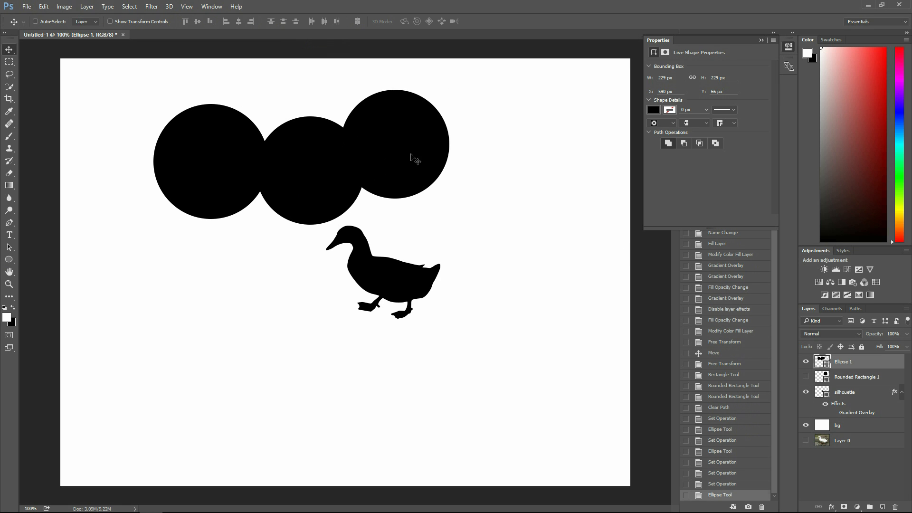
pyautogui.press('p')
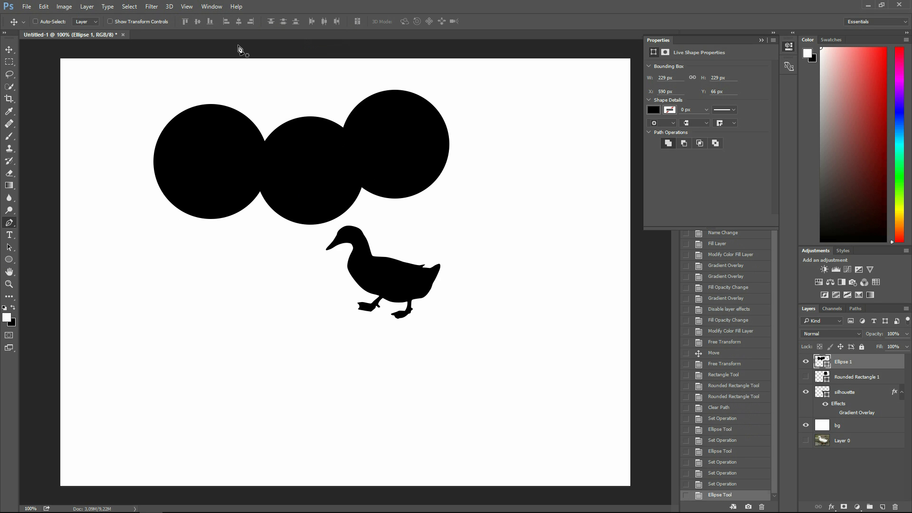
# Step: Set the third circle to Subtract Front Shape so it cuts the middle circle, and check the cutout without path outlines
pyautogui.click(280, 22)
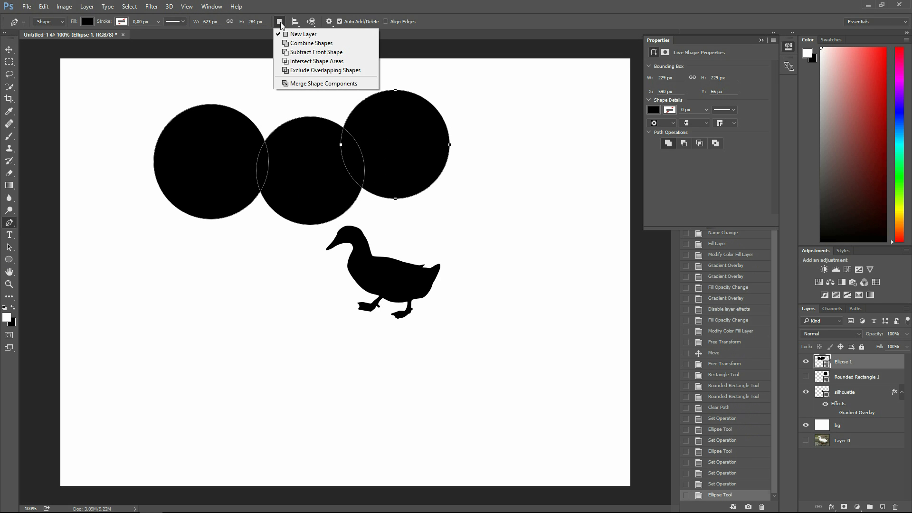
pyautogui.click(302, 52)
pyautogui.moveTo(278, 75); pyautogui.dragTo(356, 152)
pyautogui.hotkey('ctrl', 'z')
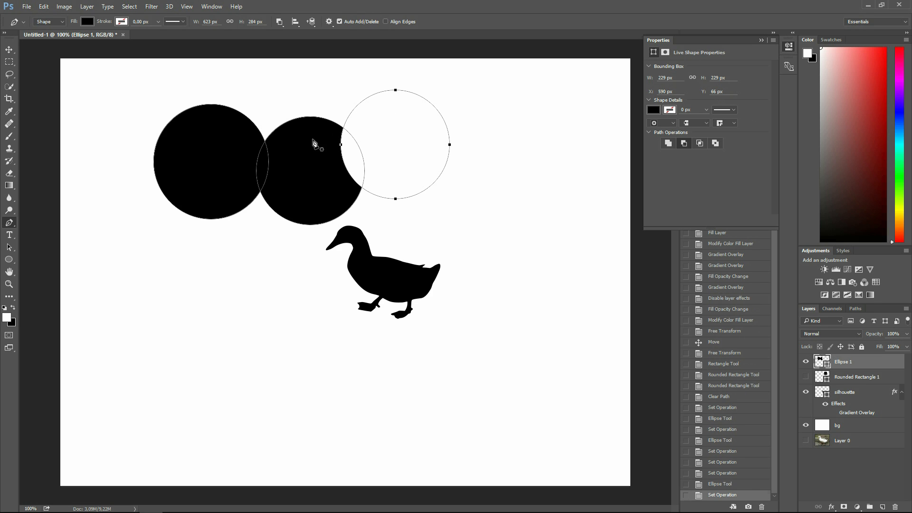
pyautogui.press('v')
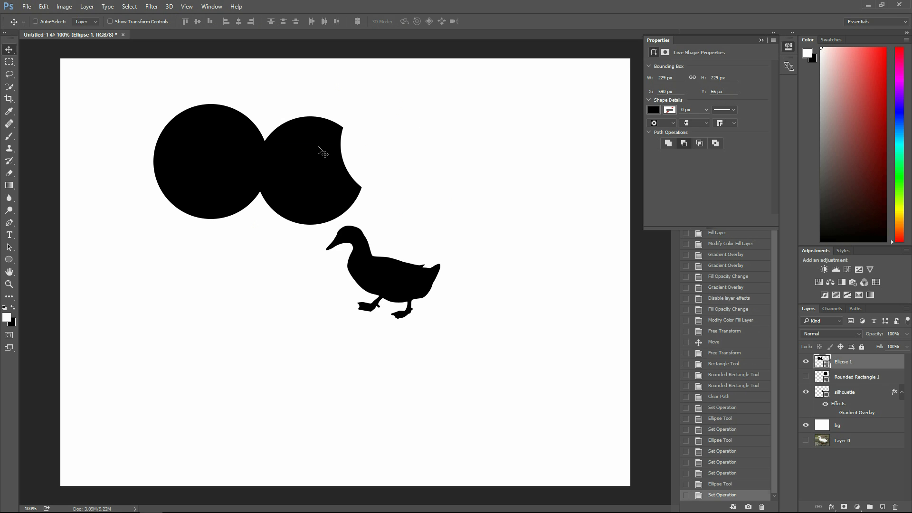
pyautogui.click(429, 146)
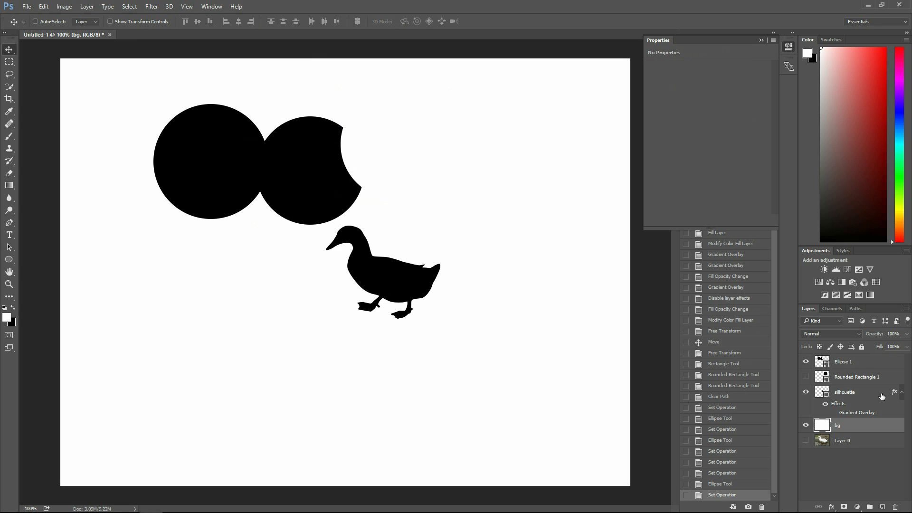
pyautogui.click(857, 365)
# Step: Reshape the subtracted circle's path by moving its anchor points and handles so it cuts a crescent from the middle circle
pyautogui.press('p')
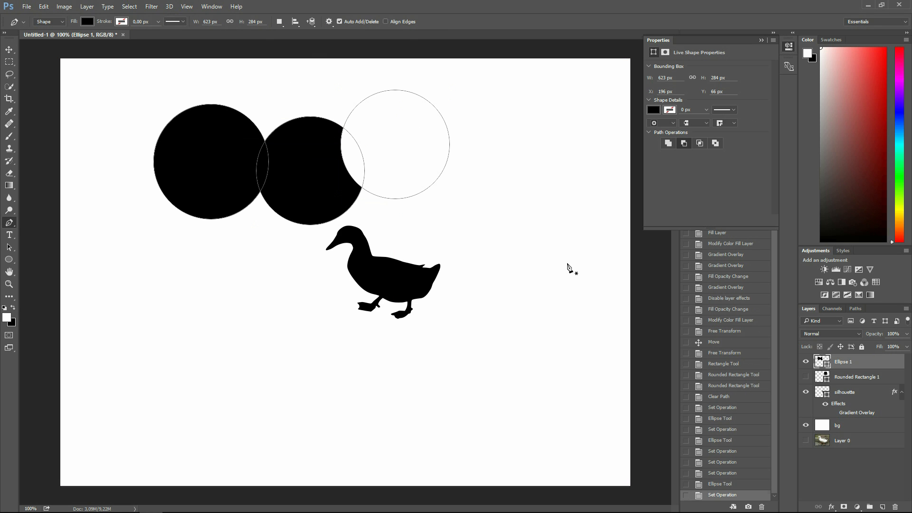
pyautogui.keyDown('ctrl'); pyautogui.click(387, 199); pyautogui.keyUp('ctrl')
pyautogui.moveTo(341, 147); pyautogui.dragTo(314, 177)
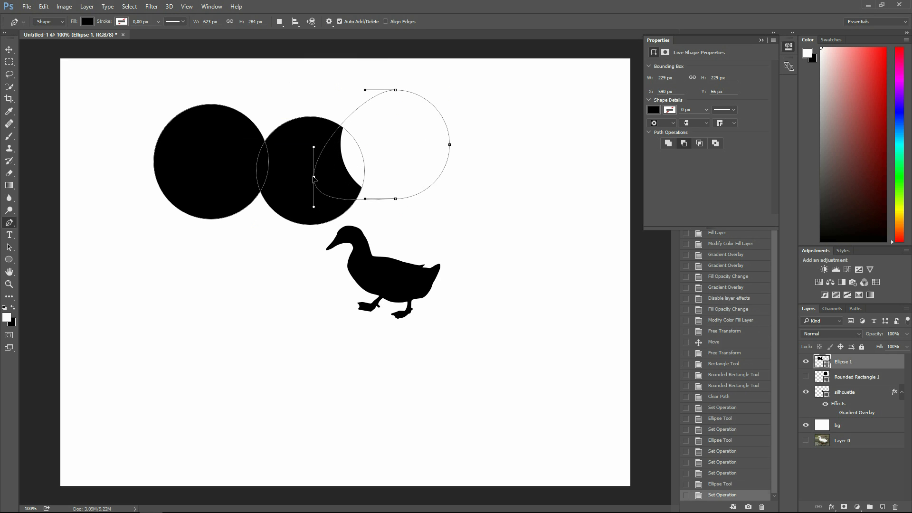
pyautogui.click(447, 189)
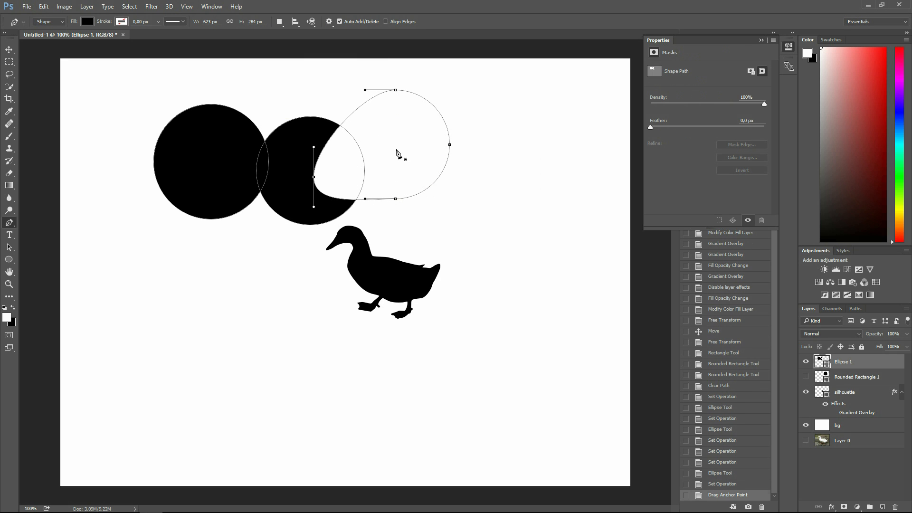
pyautogui.moveTo(313, 178); pyautogui.dragTo(319, 220)
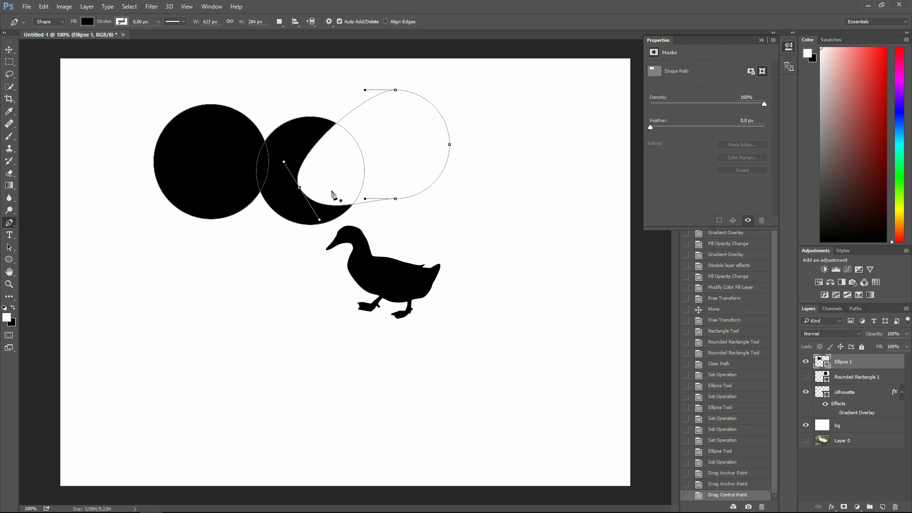
pyautogui.moveTo(299, 187); pyautogui.dragTo(311, 202)
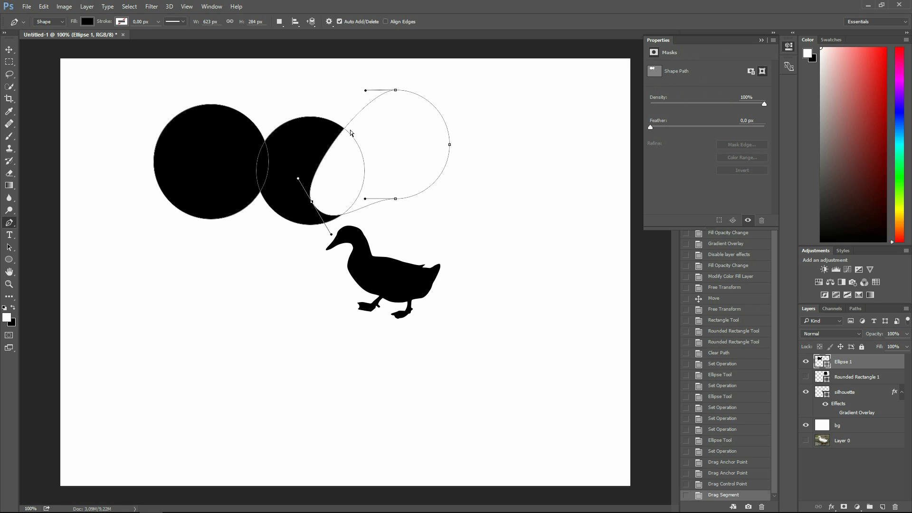
pyautogui.moveTo(395, 90); pyautogui.dragTo(366, 112)
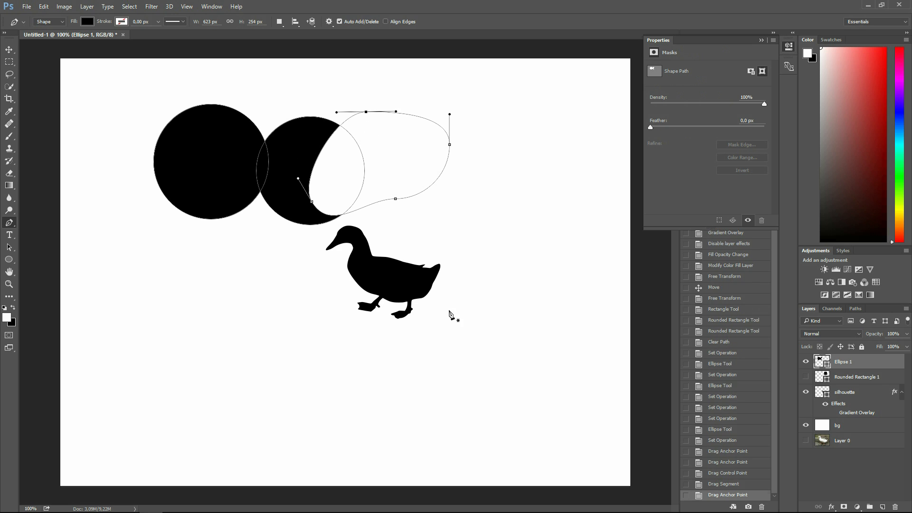
# Step: Select the bg layer to view the crescent cutout without the path outline
pyautogui.click(876, 378)
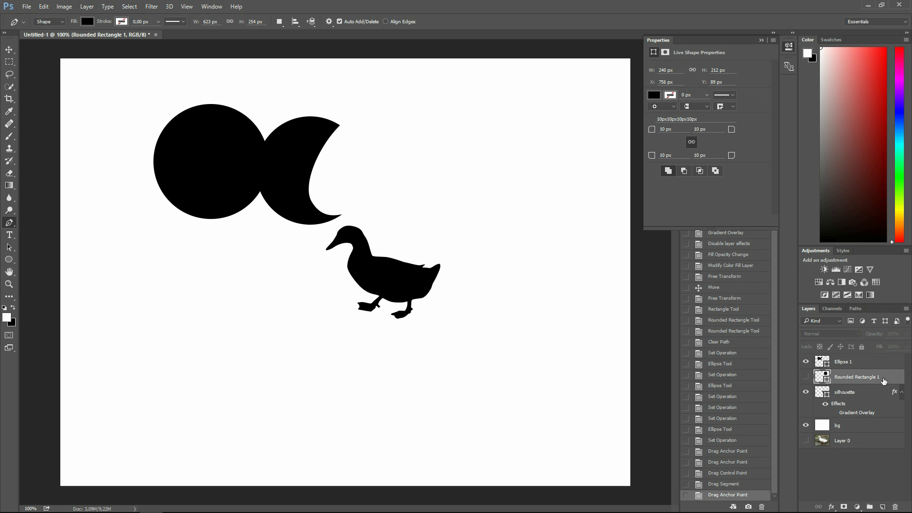
pyautogui.click(843, 366)
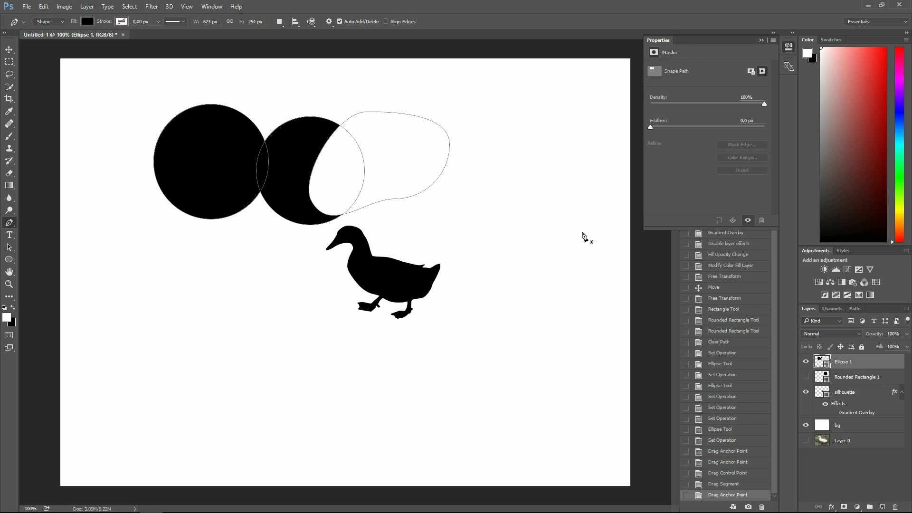
pyautogui.press('v')
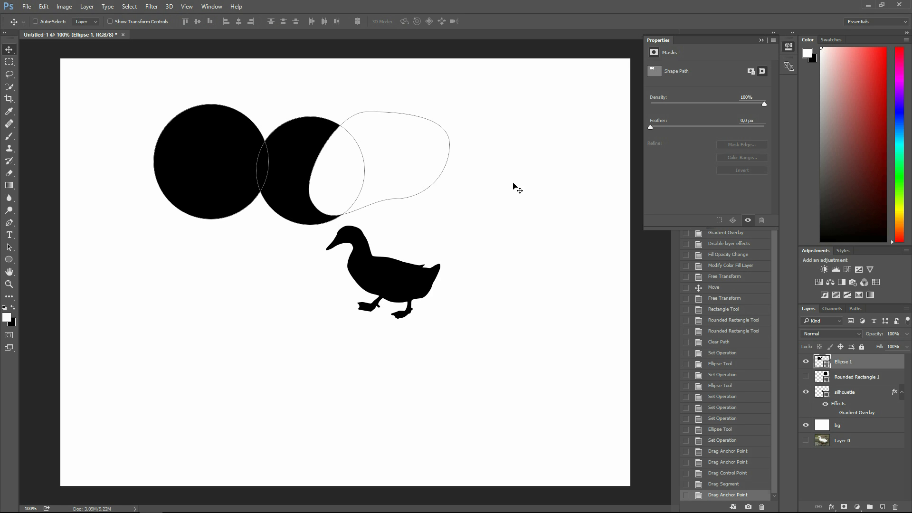
pyautogui.click(857, 425)
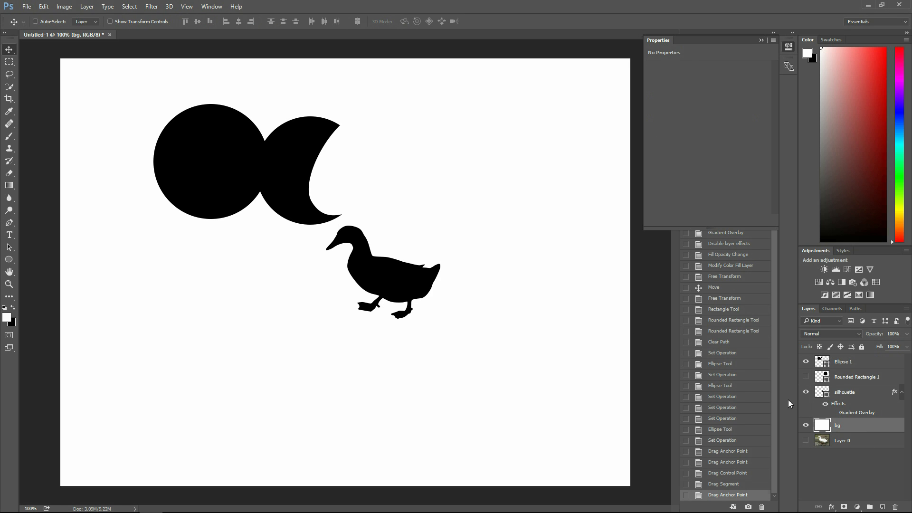